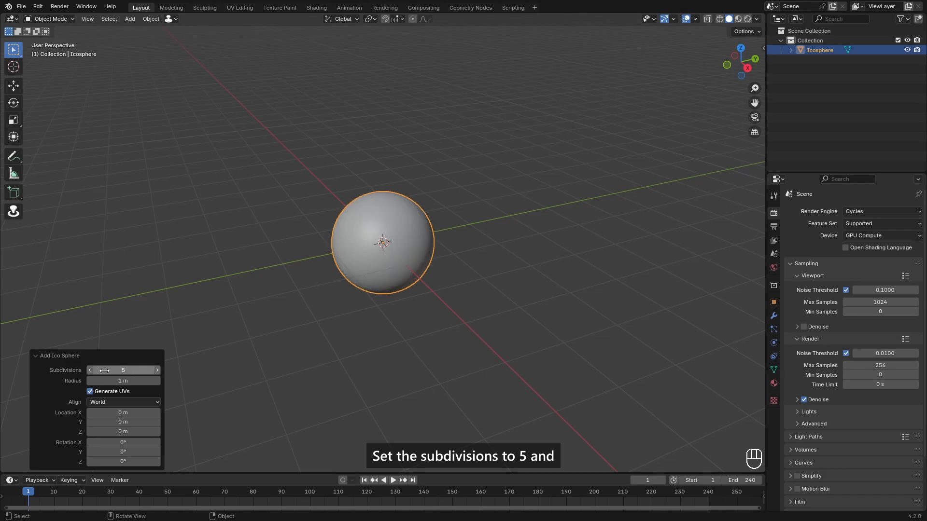
# Step: Apply smooth shading to the icosphere
pyautogui.scroll(6, 346, 230)
pyautogui.scroll(-3, 345, 231)
pyautogui.moveTo(346, 230); pyautogui.dragTo(405, 256, button='middle')
pyautogui.rightClick(405, 256)
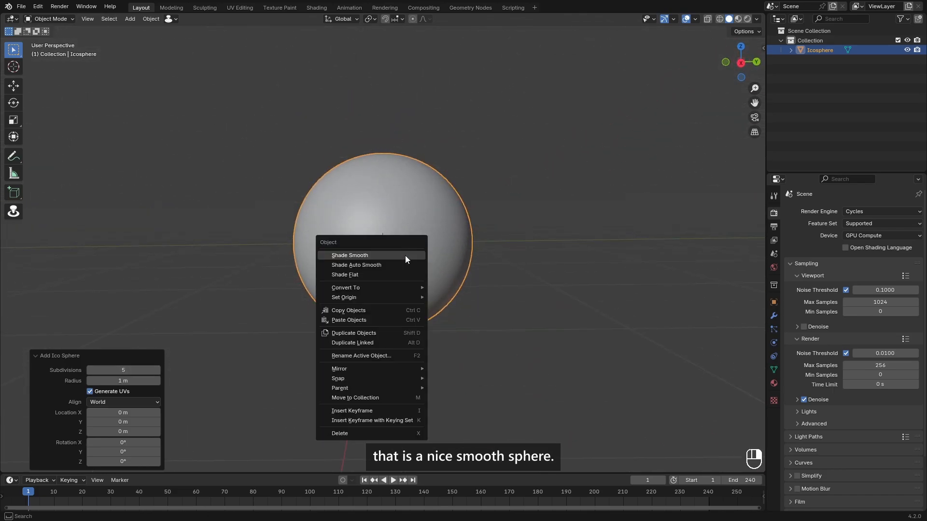
pyautogui.click(389, 254)
# Step: Replace the timeline with an enlarged Shader Editor and create a new material named Fabric for the icosphere
pyautogui.click(12, 480)
pyautogui.click(29, 448)
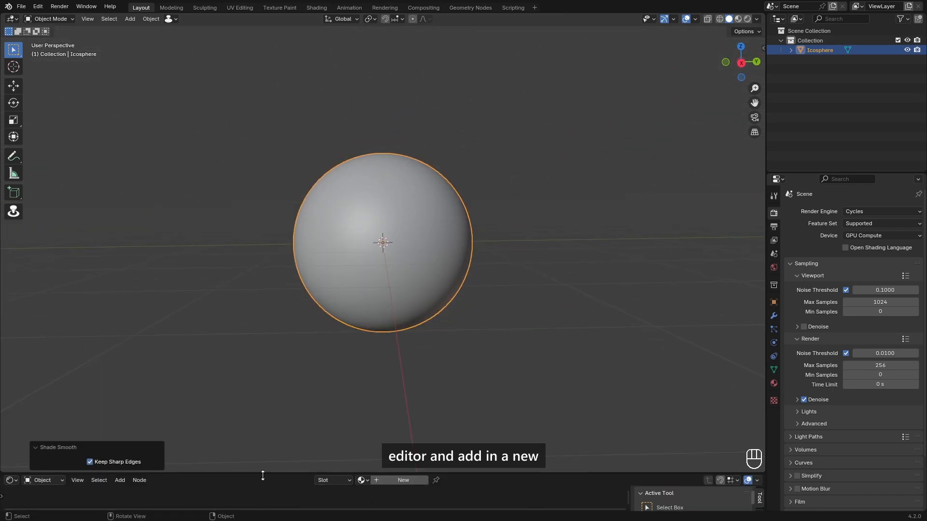
pyautogui.click(392, 480)
pyautogui.doubleClick(389, 481)
pyautogui.write('Fa')
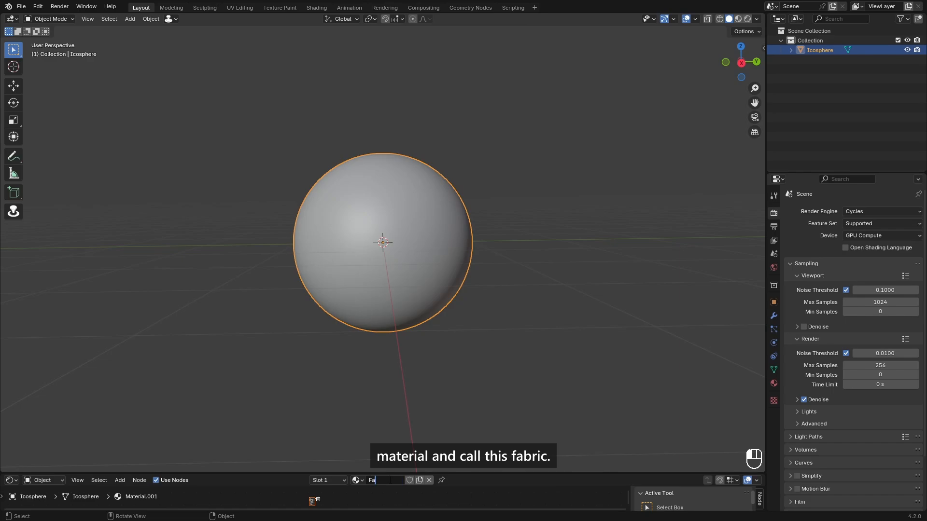
pyautogui.write('bric')
pyautogui.press('Return')
pyautogui.moveTo(392, 474); pyautogui.dragTo(393, 248)
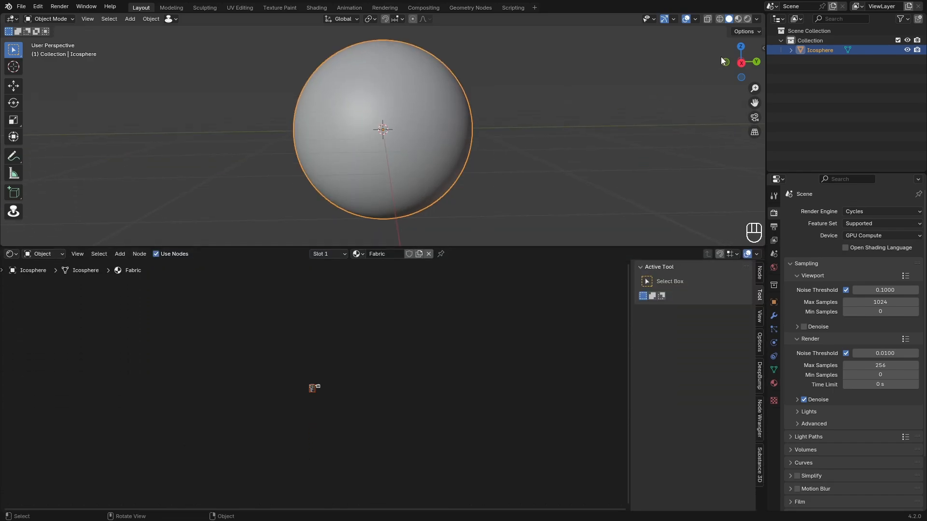
# Step: Show the viewport in rendered shading with Scene World disabled and the viewport overlays hidden
pyautogui.click(747, 19)
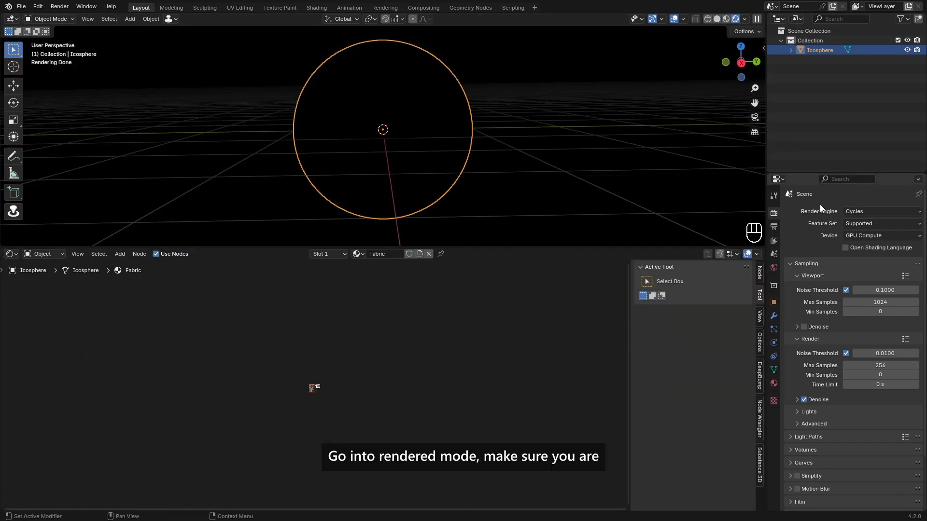
pyautogui.click(745, 19)
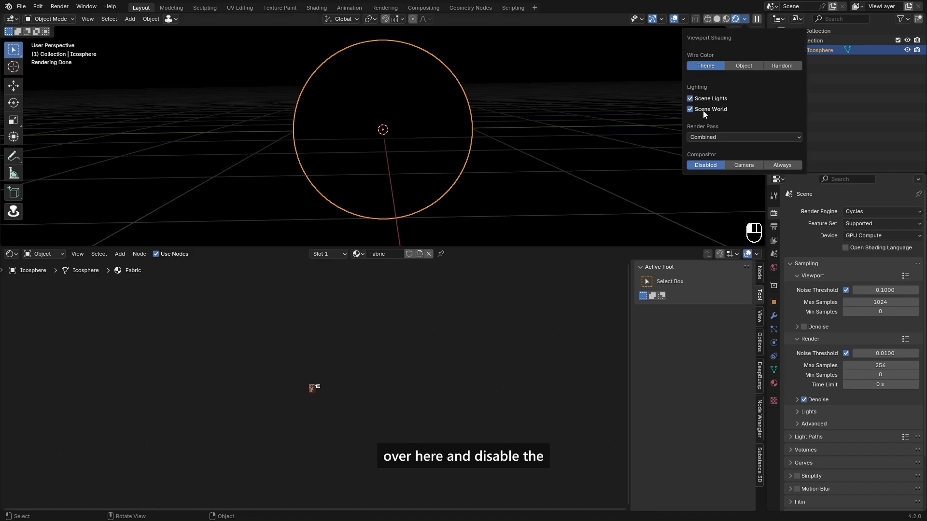
pyautogui.click(703, 111)
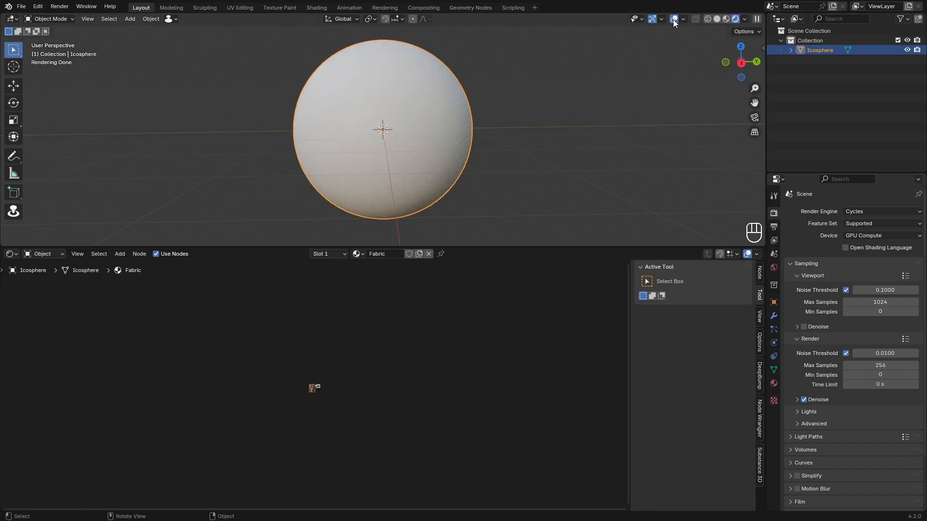
pyautogui.click(674, 19)
# Step: Add a Magic Texture node beside the Principled BSDF and preview its colour on the sphere
pyautogui.press('Home')
pyautogui.hotkey('shift', 'a')
pyautogui.write('mag')
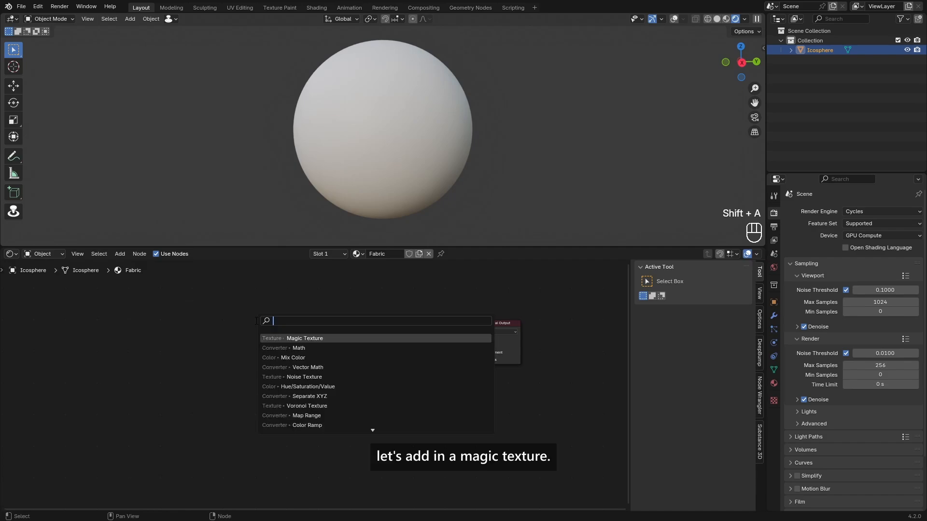
pyautogui.press('Return')
pyautogui.click(254, 315)
pyautogui.scroll(2, 270, 314)
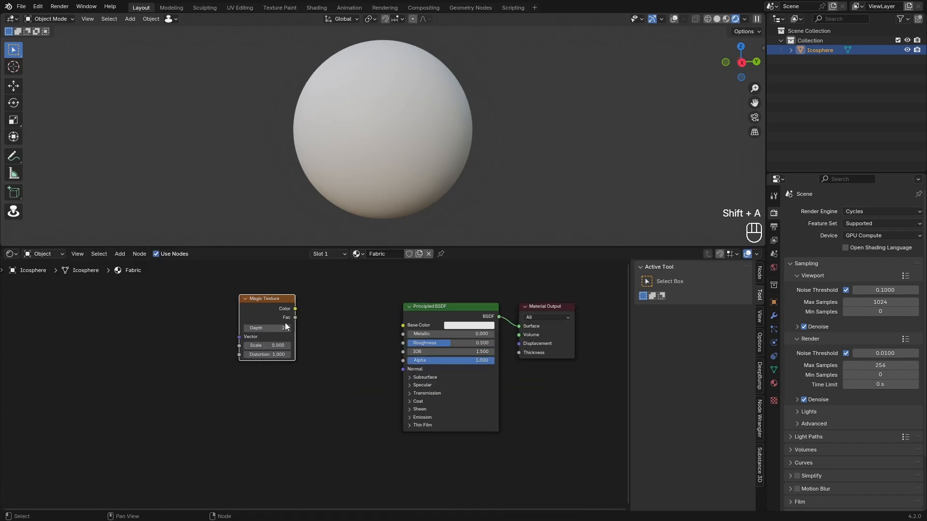
pyautogui.keyDown('ctrl'); pyautogui.keyDown('shift'); pyautogui.click(268, 300); pyautogui.keyUp('shift'); pyautogui.keyUp('ctrl')
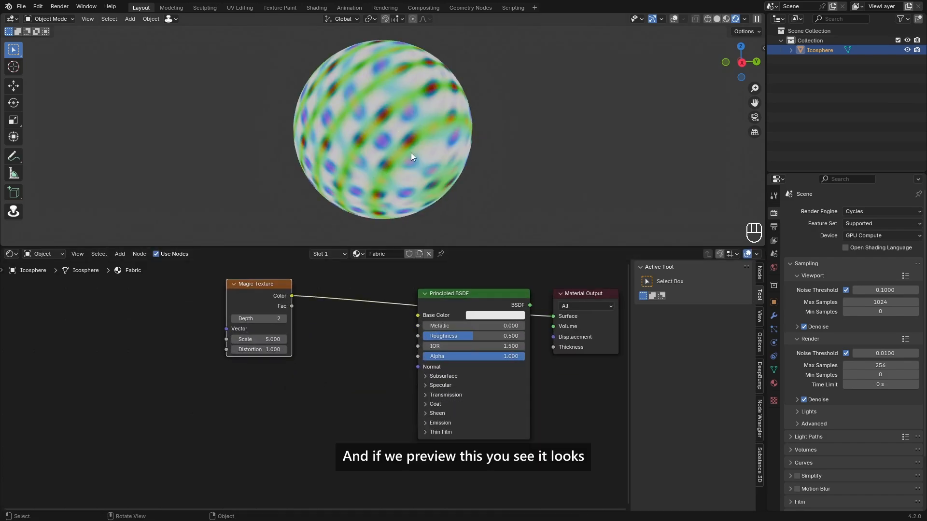
pyautogui.moveTo(393, 117); pyautogui.dragTo(418, 137, button='middle')
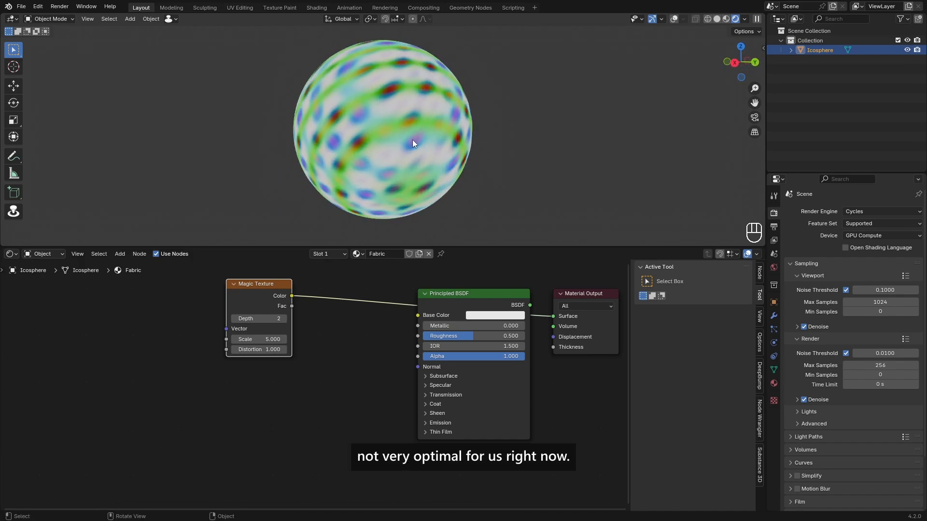
# Step: Set the Magic Texture's depth to 1 and its distortion to 0.1
pyautogui.moveTo(248, 298); pyautogui.dragTo(239, 308)
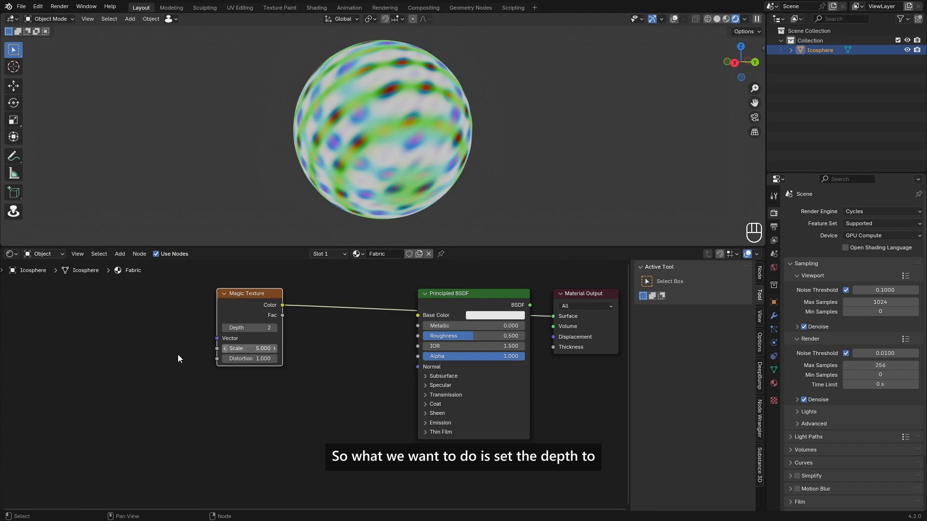
pyautogui.click(226, 328)
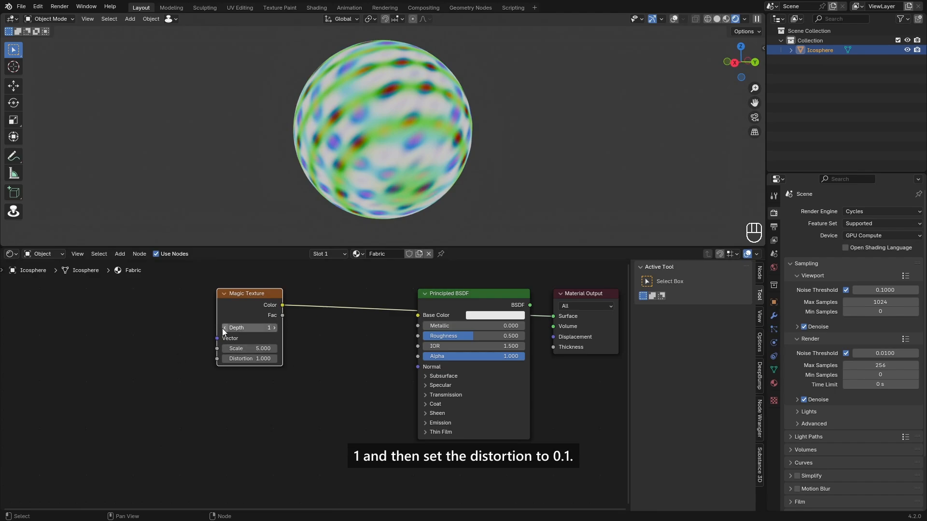
pyautogui.click(256, 360)
pyautogui.write('.1')
pyautogui.press('Return')
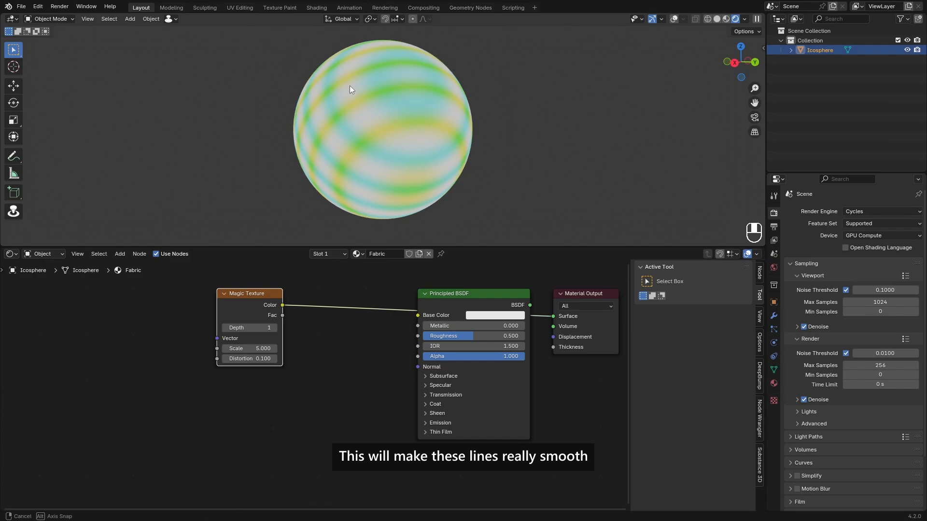
pyautogui.moveTo(349, 86); pyautogui.dragTo(307, 77, button='middle')
pyautogui.moveTo(416, 177); pyautogui.dragTo(401, 156, button='middle')
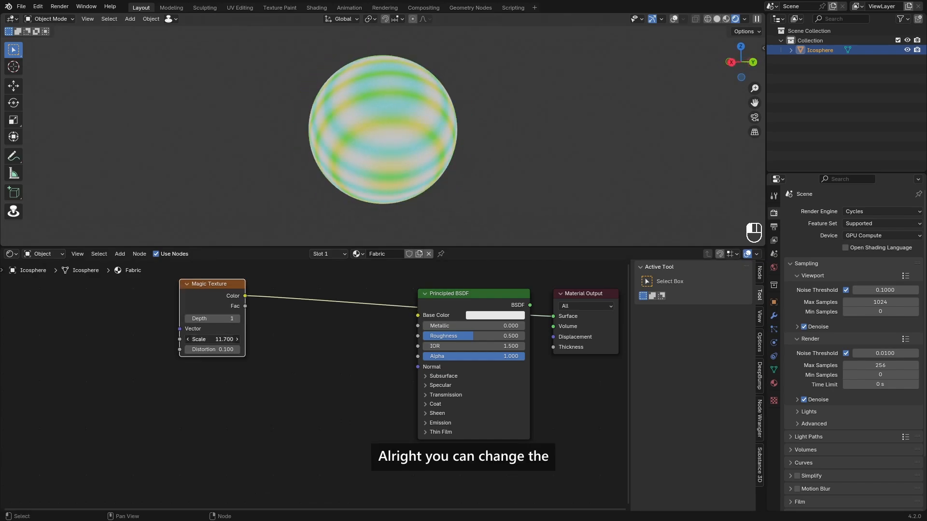
pyautogui.moveTo(212, 339); pyautogui.dragTo(273, 339)
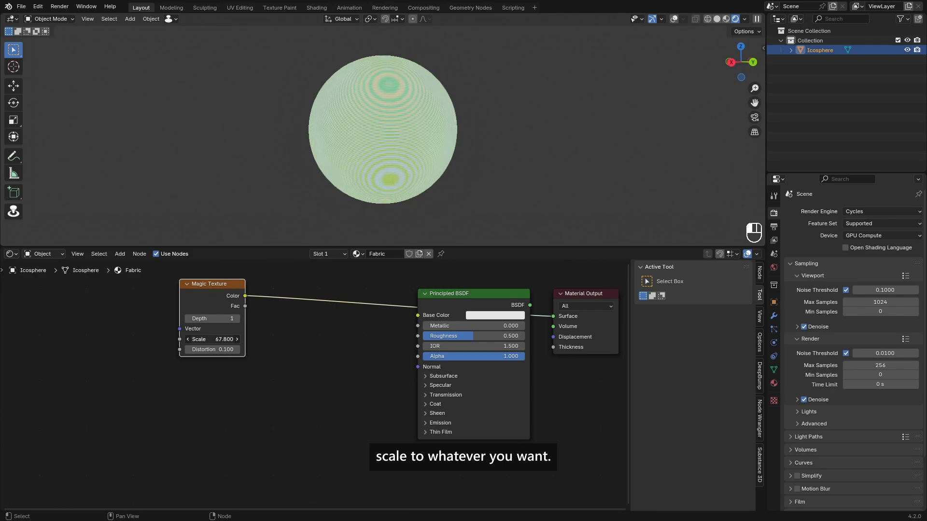
pyautogui.hotkey('ctrl', 'z')
# Step: Add Texture Coordinate and Mapping nodes in front of the Magic Texture and line them up with it
pyautogui.hotkey('ctrl', 't')
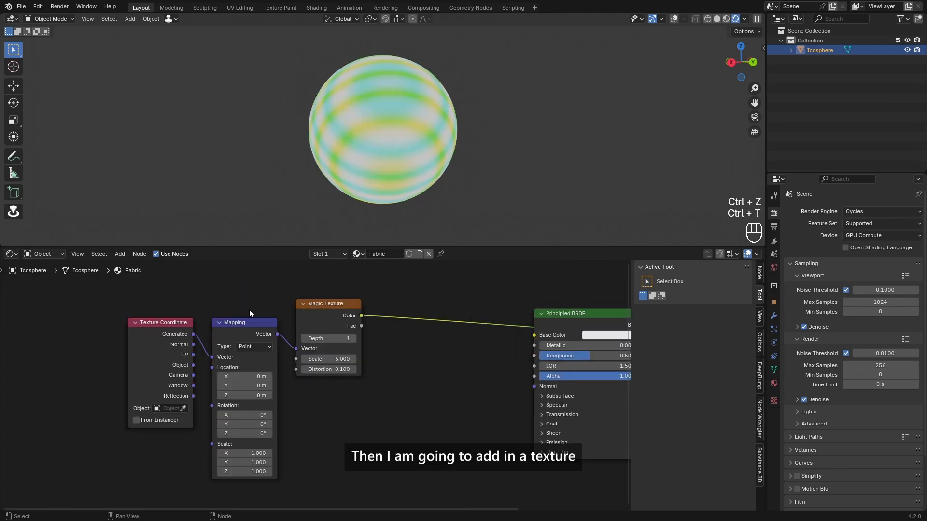
pyautogui.press('g')
pyautogui.click(152, 344)
pyautogui.click(205, 292)
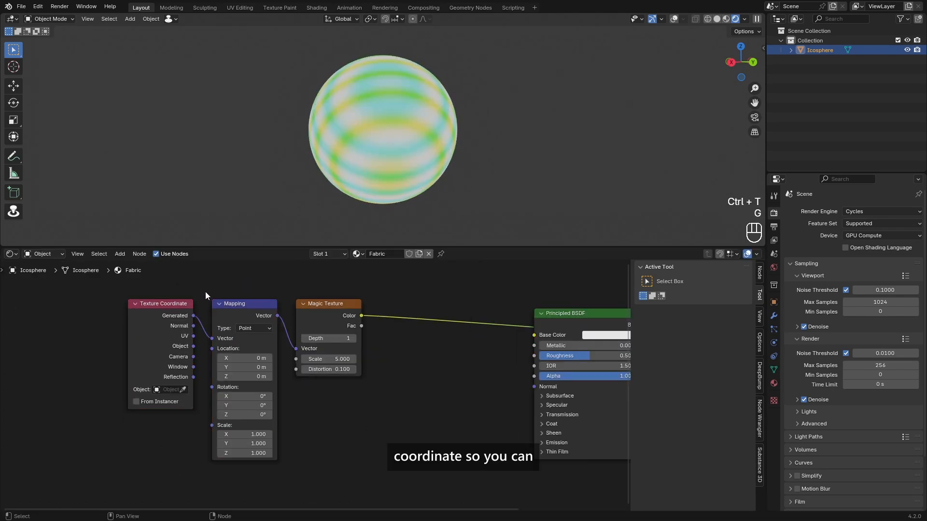
# Step: Try driving the Mapping node with the UV coordinates and check the pattern around the sphere
pyautogui.moveTo(193, 336); pyautogui.dragTo(212, 339)
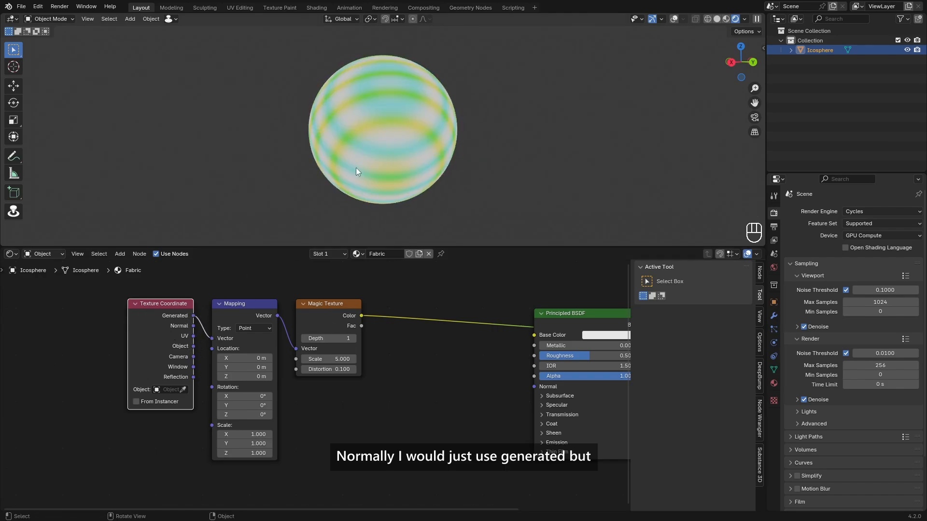
pyautogui.moveTo(356, 172); pyautogui.dragTo(413, 158, button='middle')
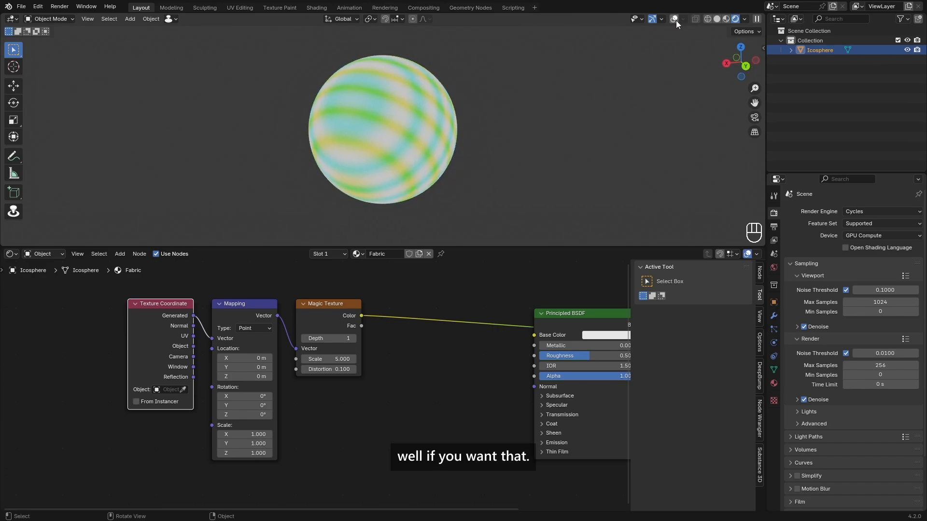
pyautogui.hotkey('ctrl', 'z')
pyautogui.hotkey('ctrl', 'z')
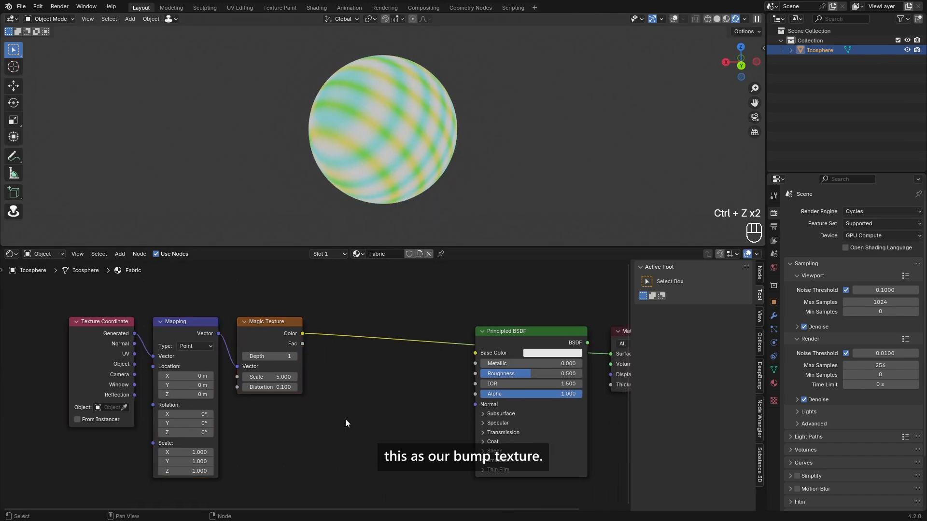
# Step: Add a Bump node with the Magic Texture's colour as height, feed the Principled BSDF's normal, and view that shader on the sphere
pyautogui.hotkey('shift', 'a')
pyautogui.write('bump')
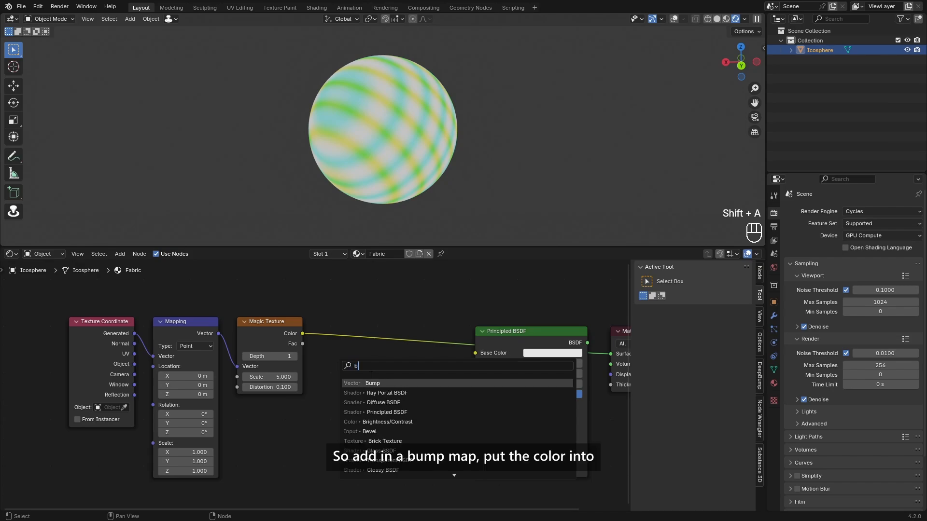
pyautogui.press('Return')
pyautogui.click(377, 363)
pyautogui.moveTo(303, 334); pyautogui.dragTo(356, 350)
pyautogui.moveTo(379, 423); pyautogui.dragTo(377, 423)
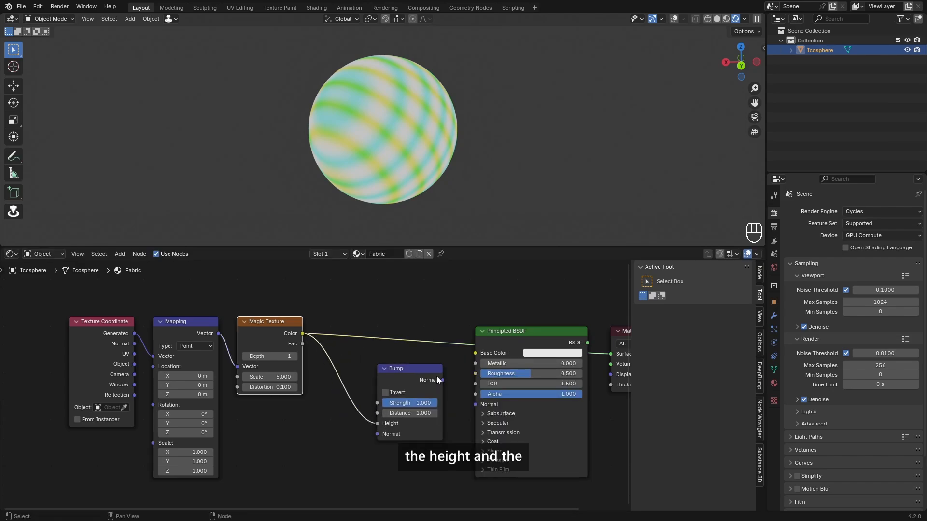
pyautogui.moveTo(442, 380); pyautogui.dragTo(475, 403)
pyautogui.keyDown('ctrl'); pyautogui.keyDown('shift'); pyautogui.click(516, 339); pyautogui.keyUp('shift'); pyautogui.keyUp('ctrl')
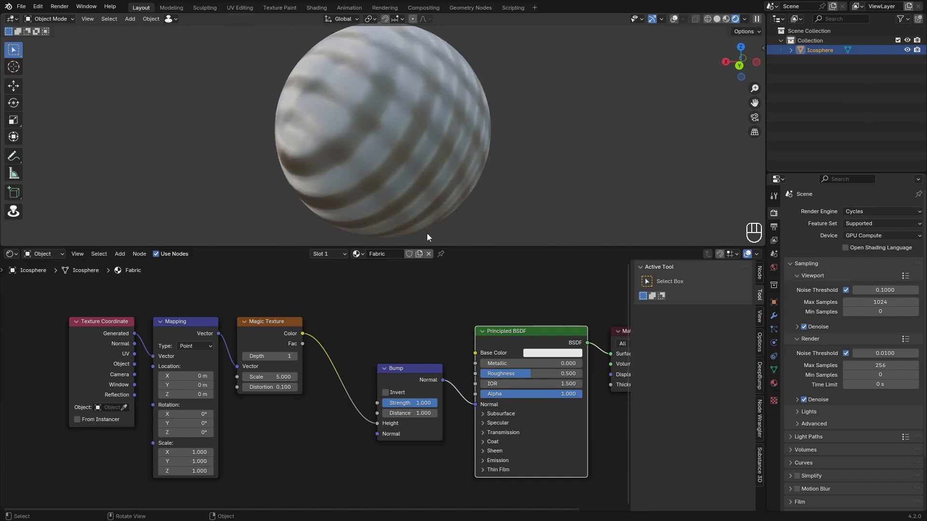
# Step: Set the Magic Texture's scale to 100 and inspect the fine weave up close
pyautogui.moveTo(270, 376); pyautogui.dragTo(261, 376)
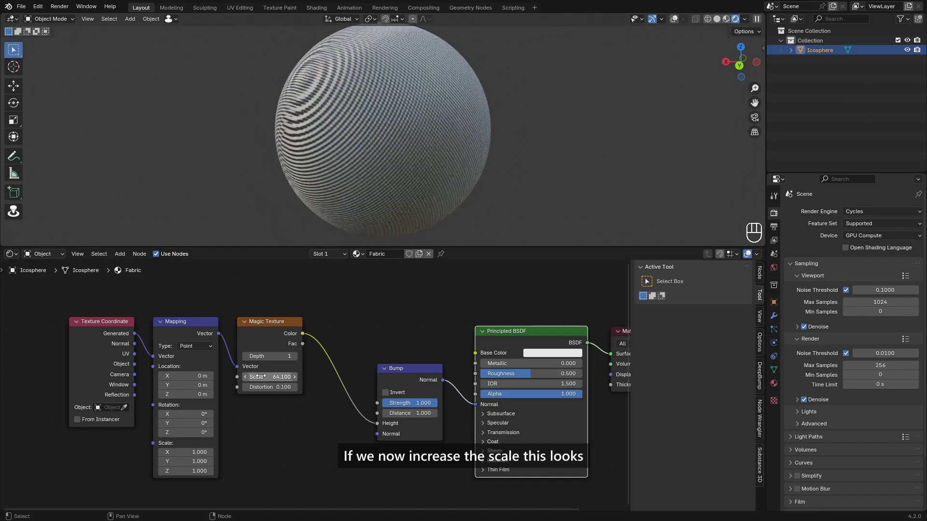
pyautogui.moveTo(403, 152); pyautogui.dragTo(518, 167, button='middle')
pyautogui.click(276, 377)
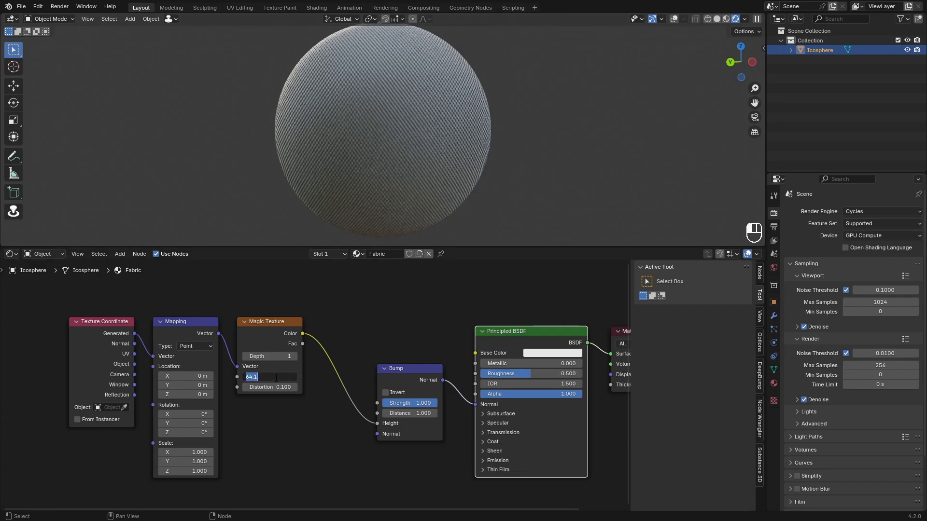
pyautogui.write('100.000')
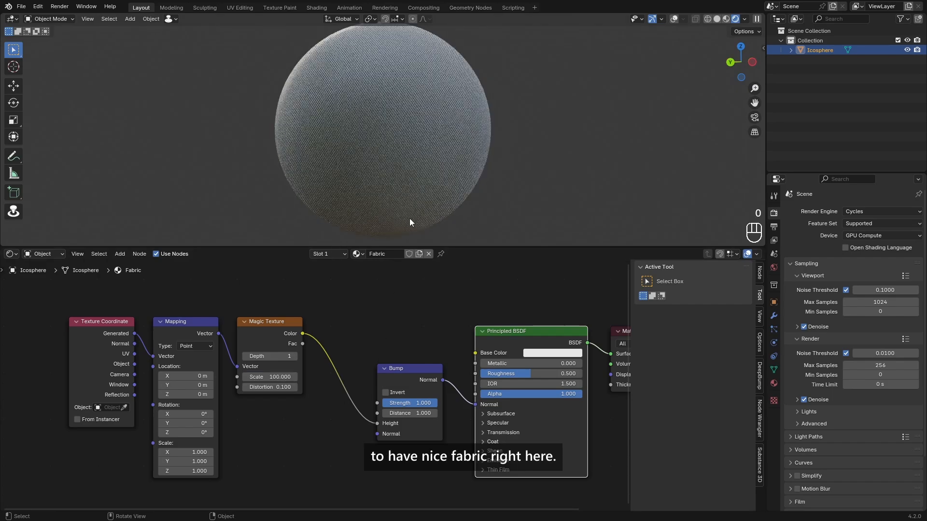
pyautogui.scroll(-2, 382, 297)
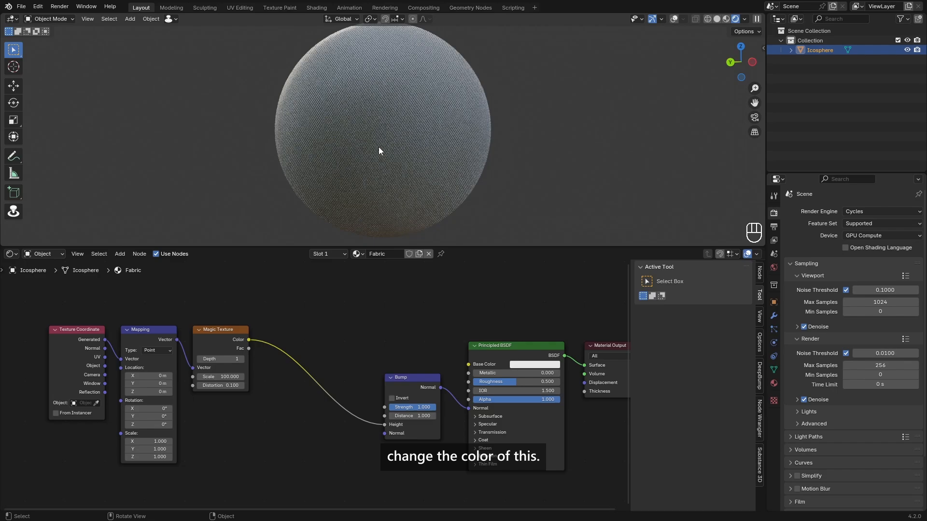
pyautogui.scroll(8, 378, 148)
pyautogui.scroll(2, 378, 147)
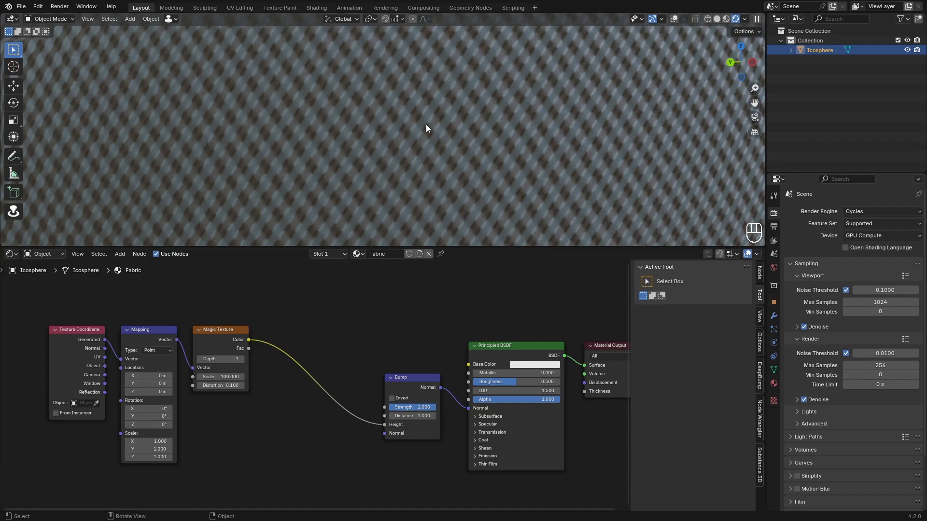
# Step: Add a Separate XYZ node above the Bump node, fed by the Magic Texture's colour
pyautogui.moveTo(250, 340); pyautogui.dragTo(251, 401, button='middle')
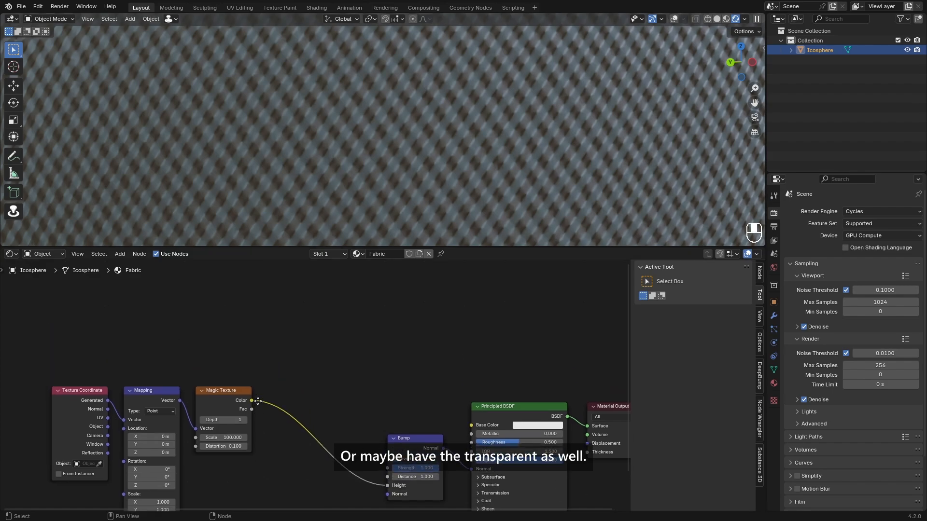
pyautogui.moveTo(252, 401); pyautogui.dragTo(290, 335)
pyautogui.write('se')
pyautogui.press('Return')
pyautogui.click(300, 366)
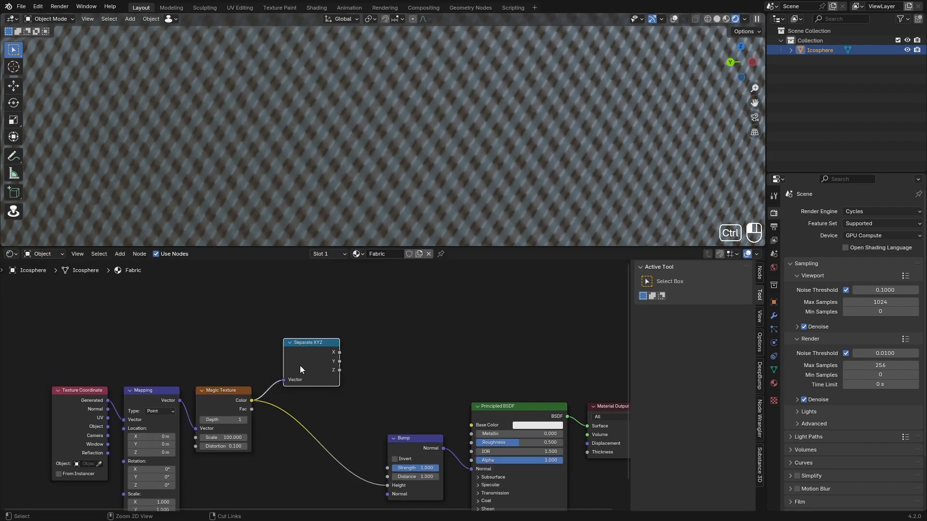
# Step: Preview the X, Y and Z outputs of the Separate XYZ node one by one, ending on Z
pyautogui.keyDown('ctrl'); pyautogui.keyDown('shift'); pyautogui.click(314, 360); pyautogui.keyUp('shift'); pyautogui.keyUp('ctrl')
pyautogui.keyDown('ctrl'); pyautogui.keyDown('shift'); pyautogui.click(314, 361); pyautogui.keyUp('shift'); pyautogui.keyUp('ctrl')
pyautogui.keyDown('ctrl'); pyautogui.keyDown('shift'); pyautogui.click(314, 360); pyautogui.keyUp('shift'); pyautogui.keyUp('ctrl')
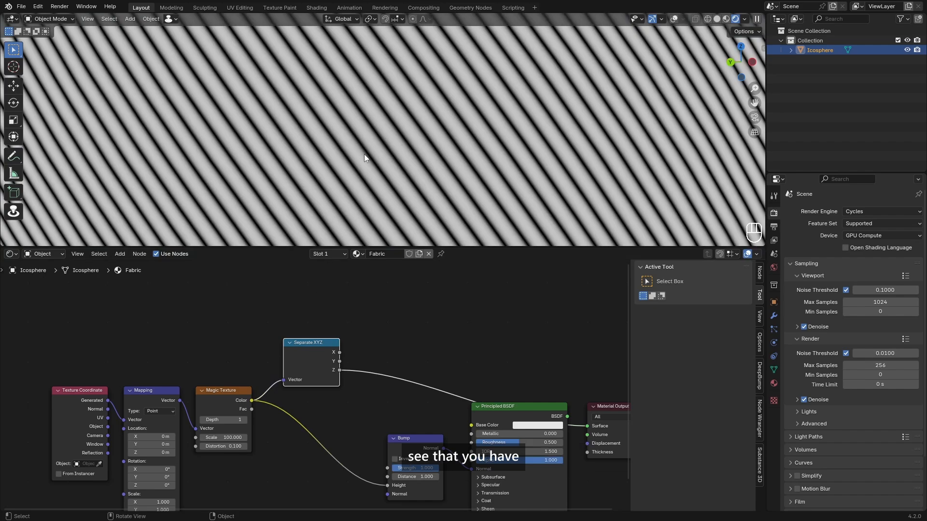
pyautogui.scroll(-3, 359, 160)
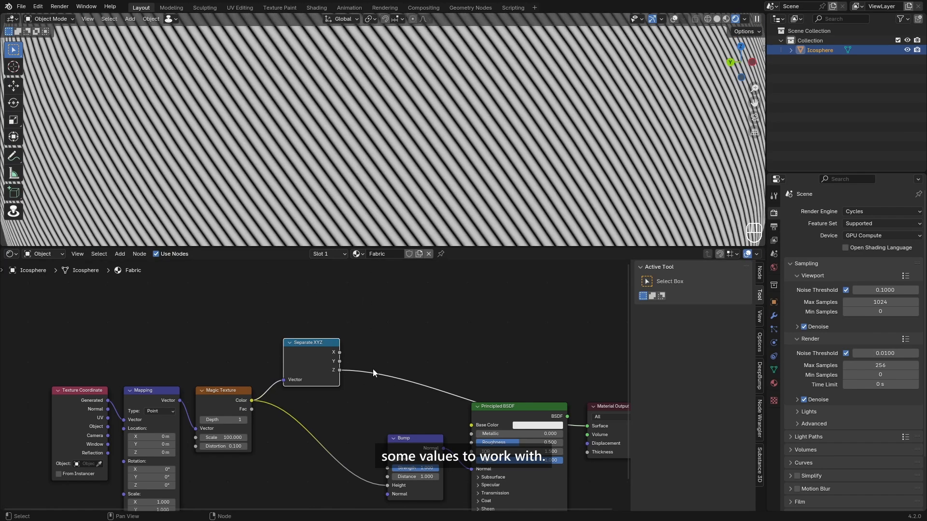
pyautogui.keyDown('ctrl'); pyautogui.keyDown('shift'); pyautogui.click(318, 353); pyautogui.keyUp('shift'); pyautogui.keyUp('ctrl')
pyautogui.keyDown('ctrl'); pyautogui.keyDown('shift'); pyautogui.click(315, 360); pyautogui.keyUp('shift'); pyautogui.keyUp('ctrl')
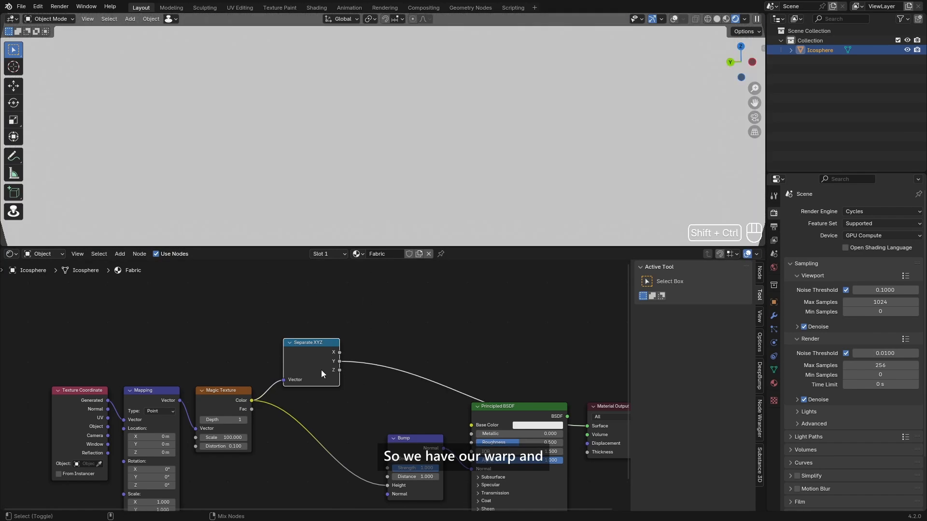
pyautogui.keyDown('ctrl'); pyautogui.keyDown('shift'); pyautogui.click(321, 373); pyautogui.keyUp('shift'); pyautogui.keyUp('ctrl')
pyautogui.click(382, 326)
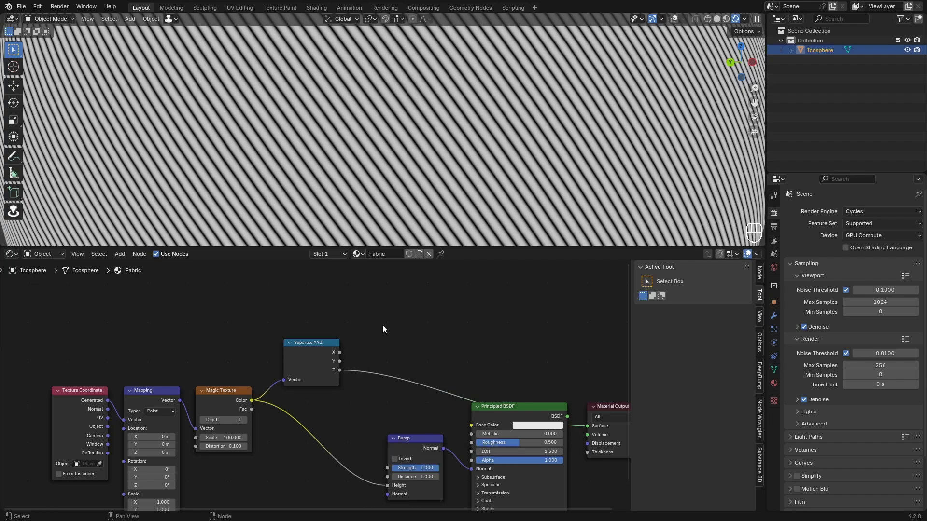
# Step: Add a Mix Color node with the Separate XYZ node's X output as its factor, and preview the result
pyautogui.hotkey('shift', 'a')
pyautogui.write('mix')
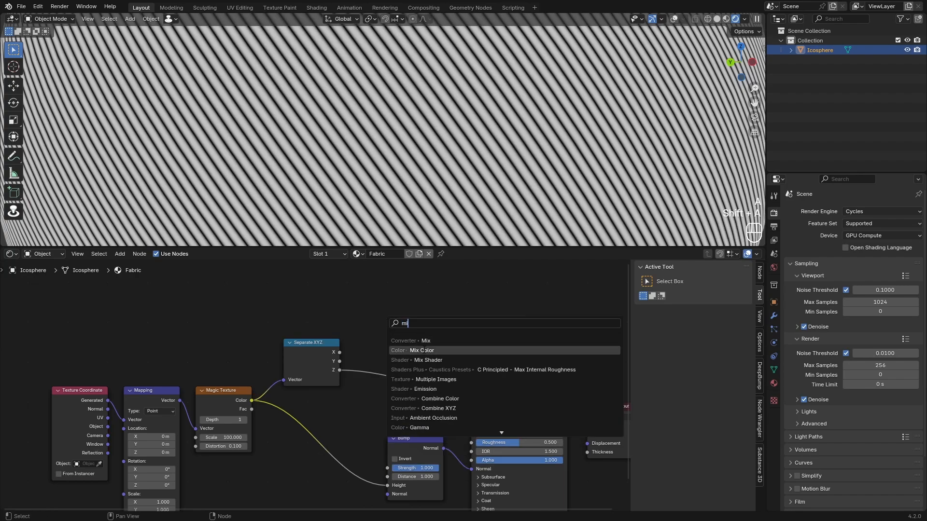
pyautogui.press('Return')
pyautogui.keyDown('ctrl'); pyautogui.keyDown('shift'); pyautogui.click(341, 299); pyautogui.keyUp('shift'); pyautogui.keyUp('ctrl')
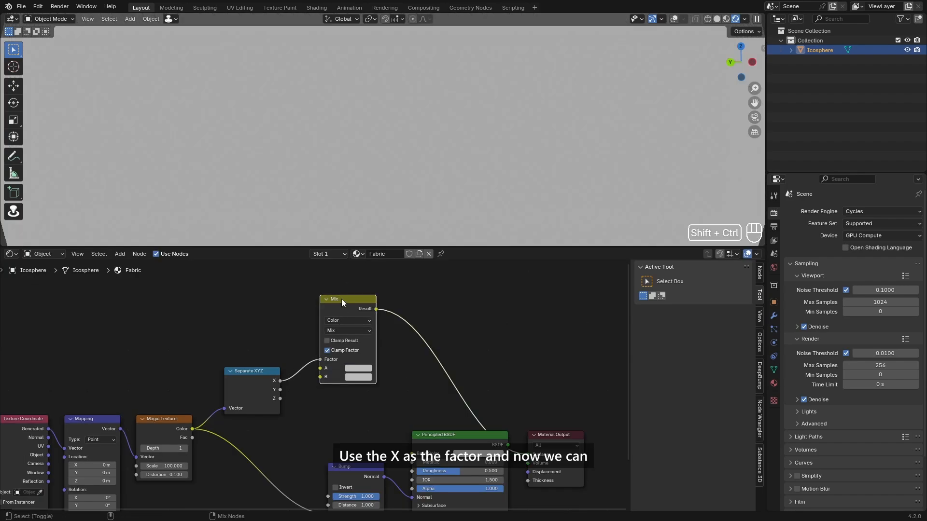
pyautogui.moveTo(341, 299); pyautogui.dragTo(337, 311)
# Step: Set the Mix node's A colour to white and its B colour to black
pyautogui.click(363, 381)
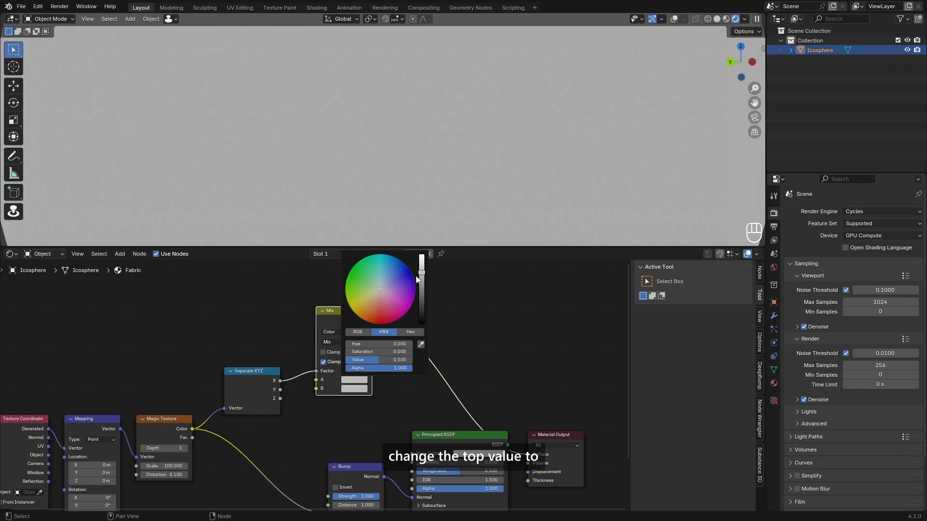
pyautogui.moveTo(422, 273); pyautogui.dragTo(421, 323)
pyautogui.click(357, 389)
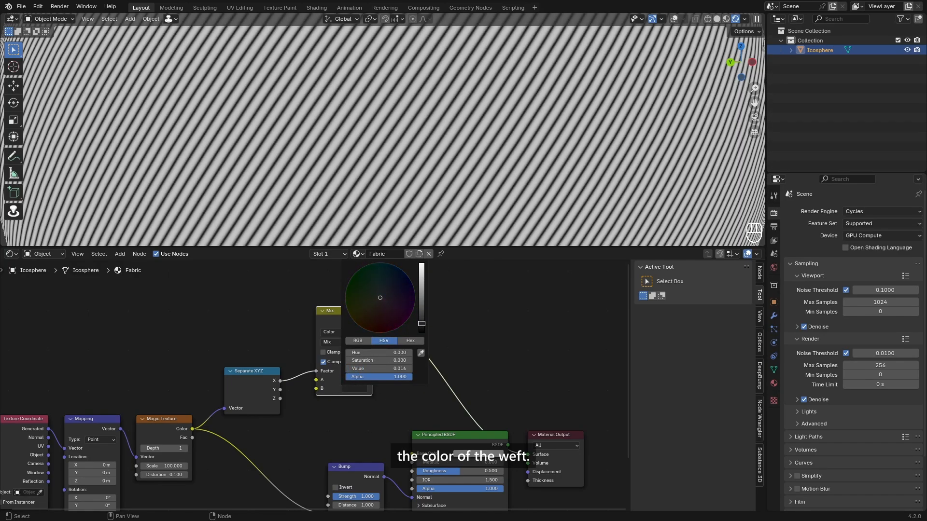
pyautogui.scroll(2, 314, 383)
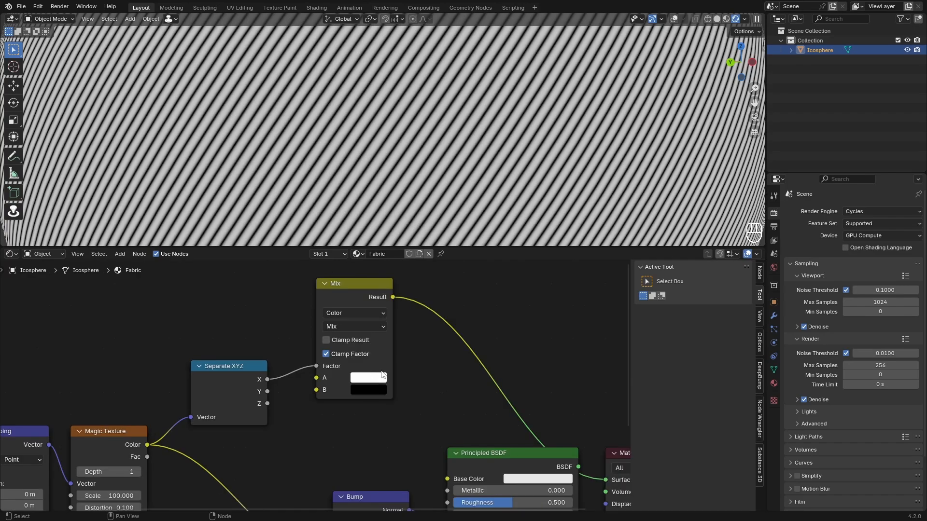
pyautogui.click(368, 378)
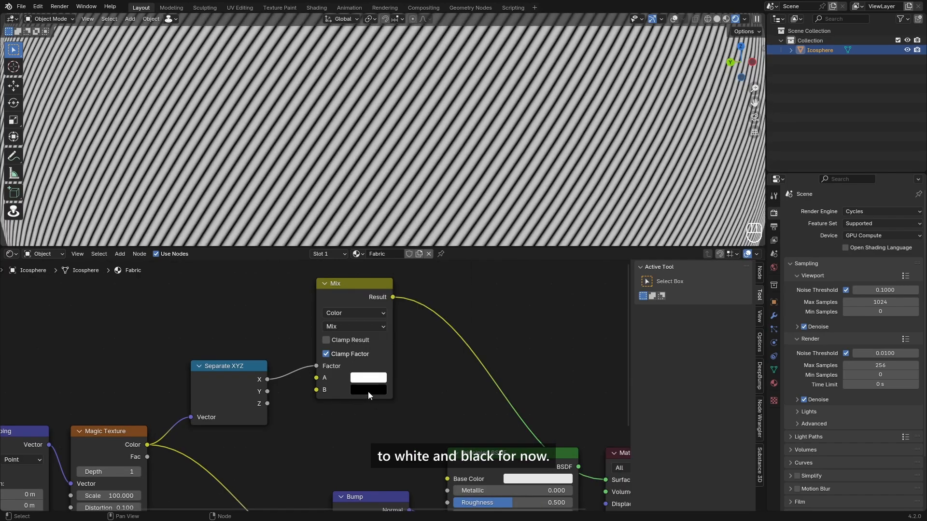
pyautogui.click(368, 389)
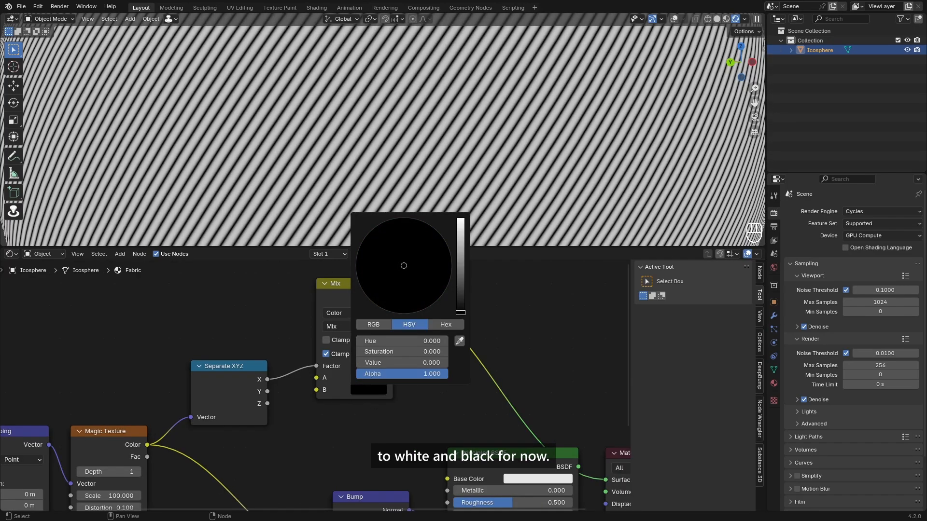
pyautogui.scroll(-2, 418, 341)
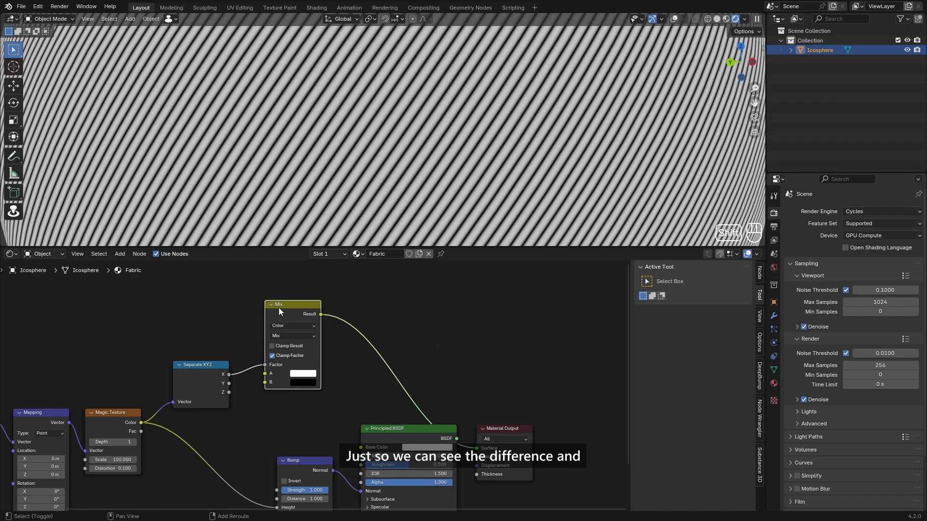
# Step: Duplicate the Mix node, insert the copy after the first one through its A input, and use the Z output as its factor
pyautogui.hotkey('shift', 'd')
pyautogui.click(363, 295)
pyautogui.moveTo(294, 359); pyautogui.dragTo(320, 368, button='middle')
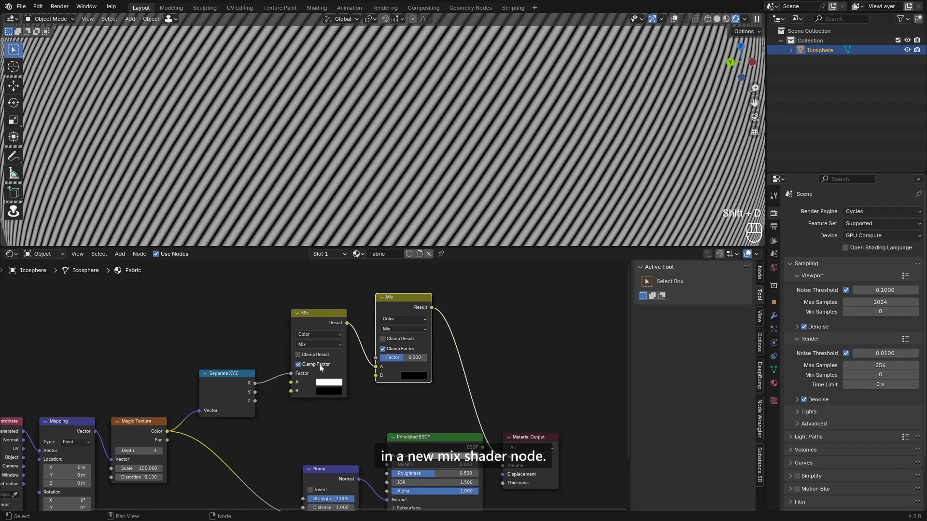
pyautogui.moveTo(255, 401); pyautogui.dragTo(302, 346)
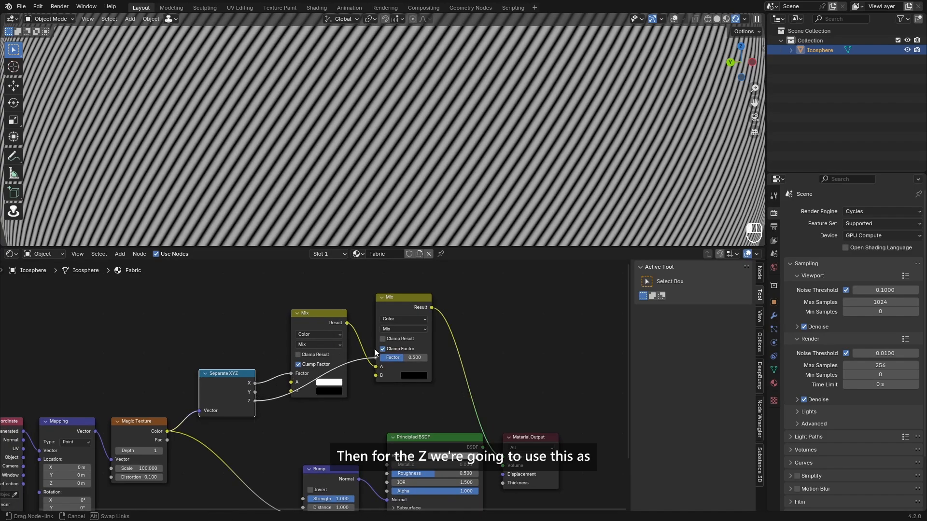
pyautogui.moveTo(378, 353); pyautogui.dragTo(378, 356)
pyautogui.moveTo(393, 304); pyautogui.dragTo(384, 324)
pyautogui.scroll(2, 400, 358)
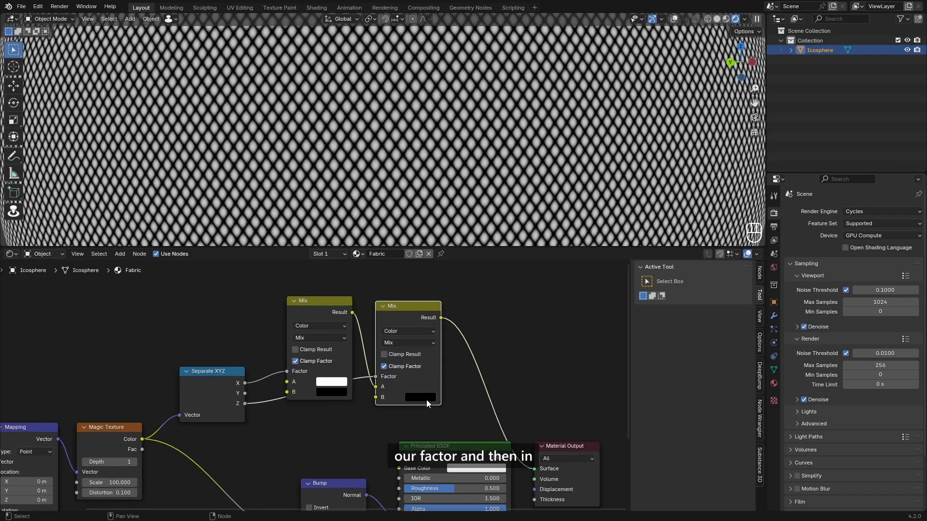
# Step: Set the second Mix node's B colour to a bright green
pyautogui.click(428, 399)
pyautogui.moveTo(495, 308); pyautogui.dragTo(499, 251)
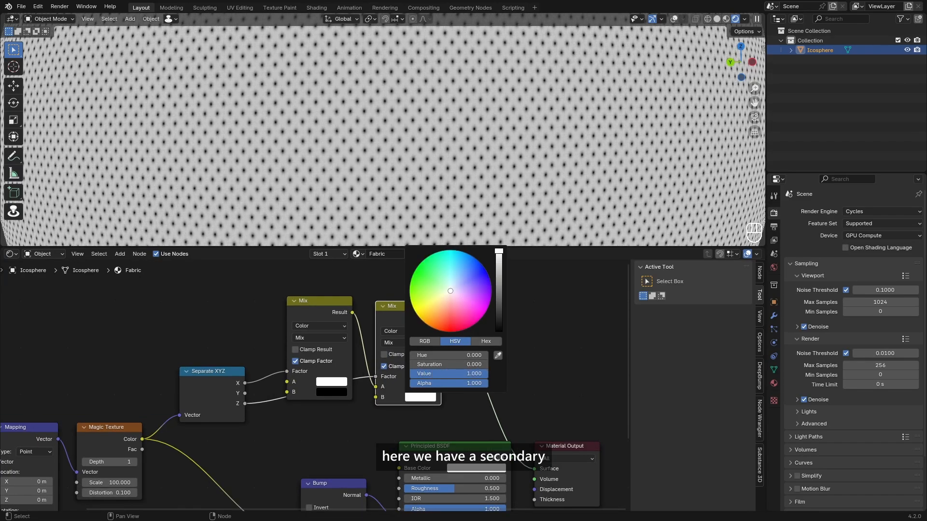
pyautogui.moveTo(461, 290); pyautogui.dragTo(434, 273)
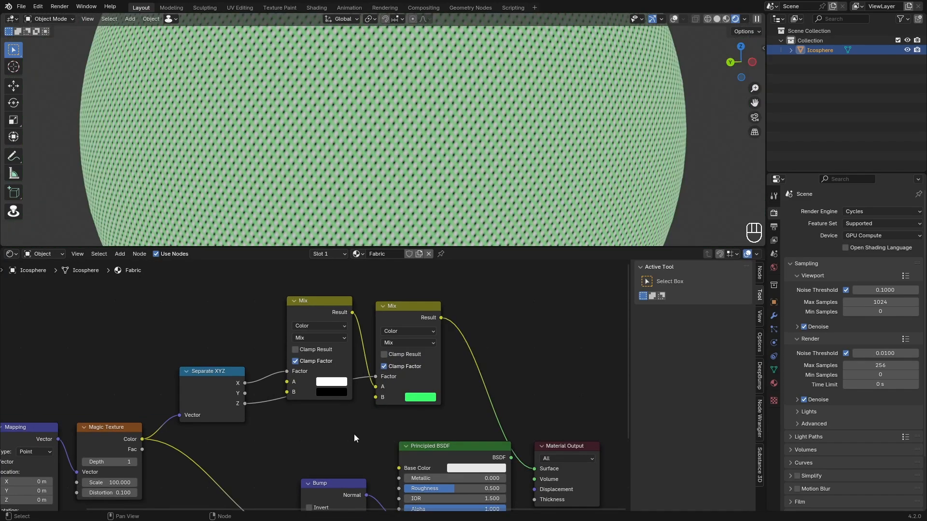
# Step: Paste a dark army green into the first Mix node's A colour and the second Mix node's B colour, and inspect the colour code
pyautogui.scroll(3, 354, 386)
pyautogui.hotkey('ctrl', 'v')
pyautogui.hotkey('ctrl', 'v')
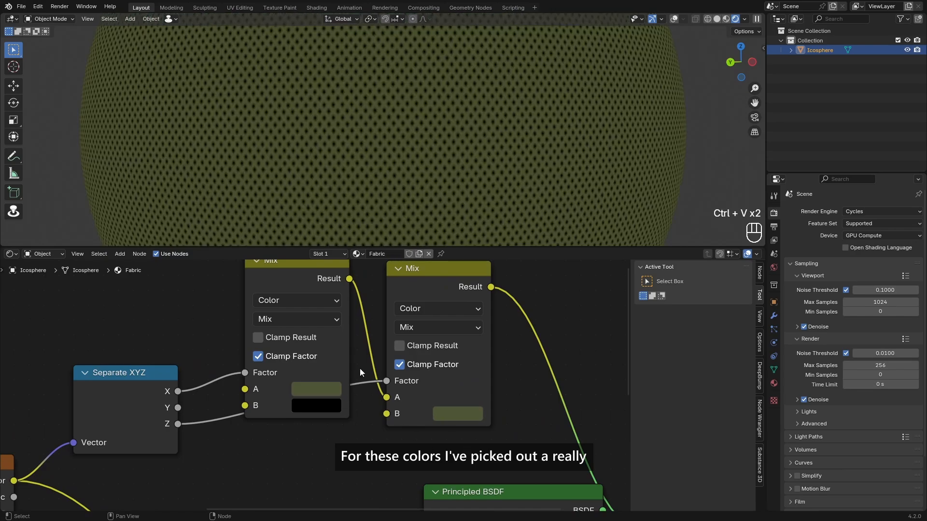
pyautogui.scroll(-5, 360, 369)
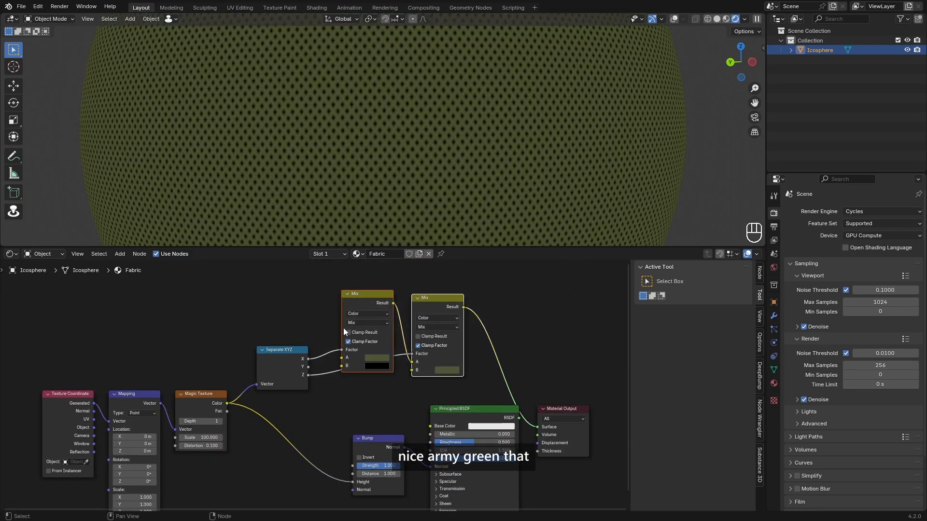
pyautogui.click(442, 370)
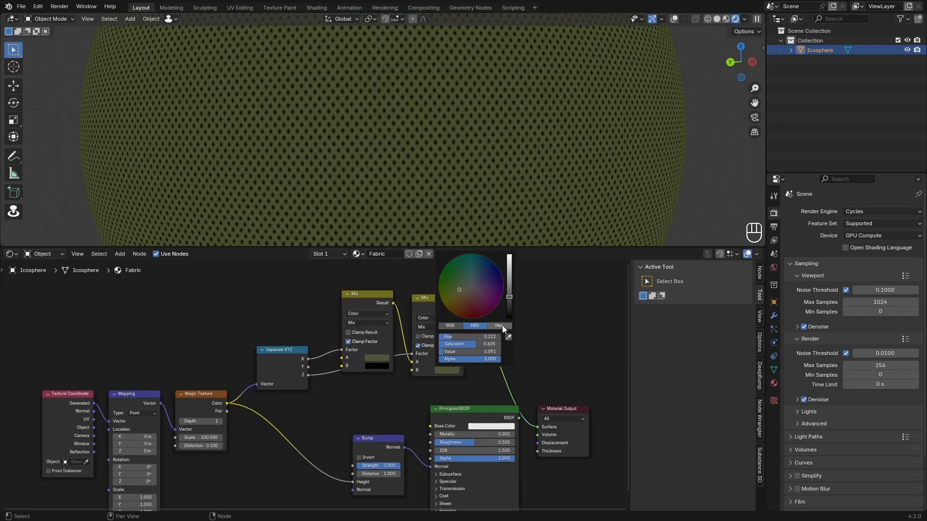
pyautogui.scroll(2, 564, 395)
pyautogui.scroll(2, 564, 395)
pyautogui.click(254, 363)
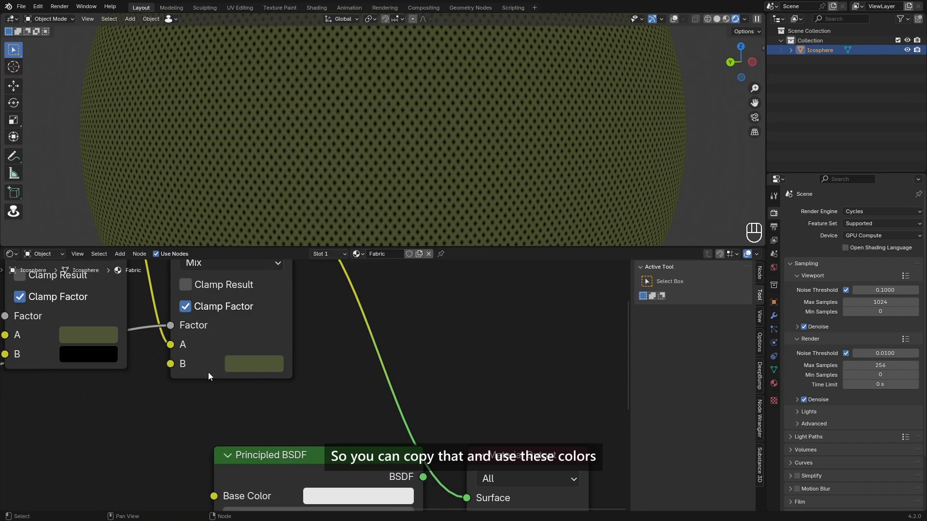
# Step: Move the texture, Separate XYZ, Bump and first Mix nodes farther away from the Principled BSDF to make room
pyautogui.scroll(-6, 167, 399)
pyautogui.moveTo(193, 416); pyautogui.dragTo(410, 395, button='middle')
pyautogui.scroll(-2, 420, 465)
pyautogui.scroll(-5, 415, 413)
pyautogui.scroll(4, 410, 395)
pyautogui.scroll(-4, 352, 385)
pyautogui.moveTo(317, 376); pyautogui.dragTo(414, 333, button='middle')
pyautogui.moveTo(423, 465); pyautogui.dragTo(82, 264)
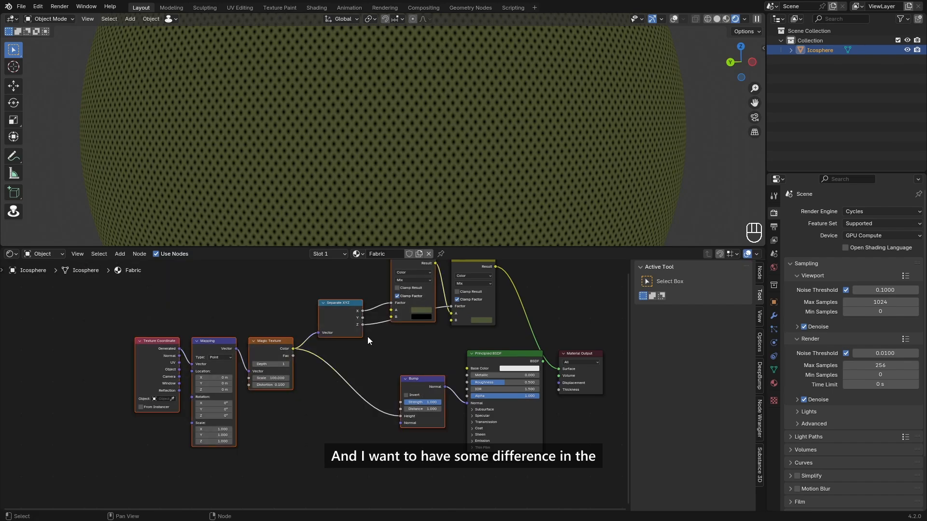
pyautogui.press('g')
pyautogui.click(420, 370)
pyautogui.click(420, 370)
# Step: Reposition the two Mix nodes above the Principled BSDF, leaving a gap between them for another node
pyautogui.moveTo(381, 309); pyautogui.dragTo(343, 369, button='middle')
pyautogui.scroll(4, 343, 369)
pyautogui.click(292, 326)
pyautogui.press('g')
pyautogui.click(304, 289)
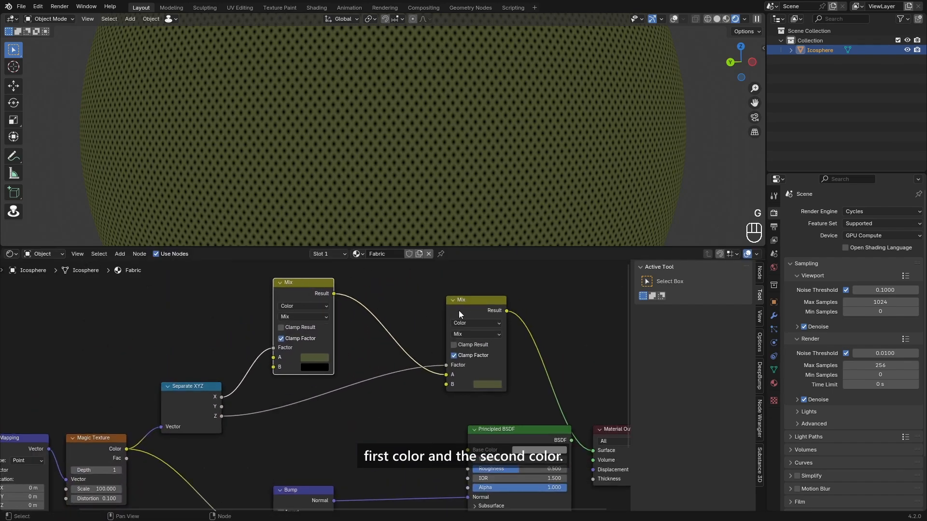
pyautogui.click(459, 311)
pyautogui.press('g')
pyautogui.click(433, 319)
pyautogui.click(427, 296)
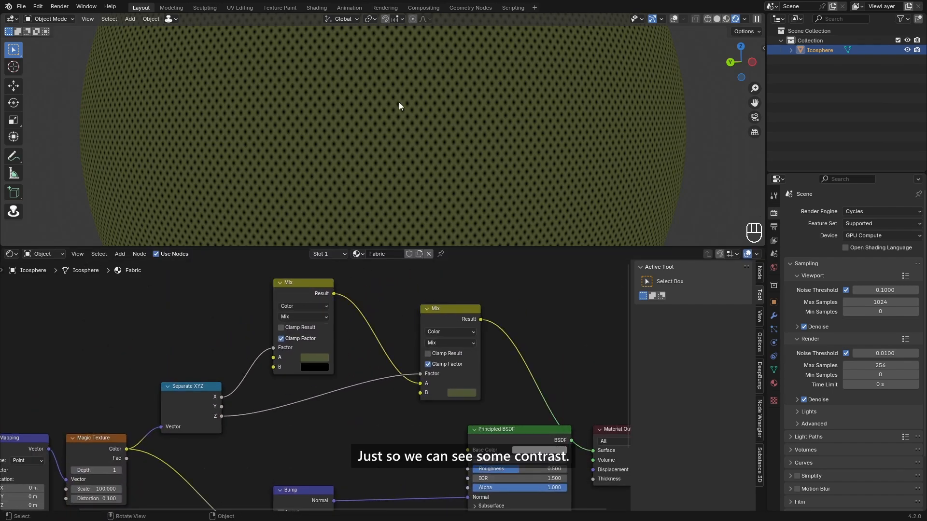
# Step: Add a Hue/Saturation/Value node between the two Mix nodes, just above the Bump node
pyautogui.scroll(-4, 363, 131)
pyautogui.scroll(3, 444, 137)
pyautogui.hotkey('ctrl', 'z')
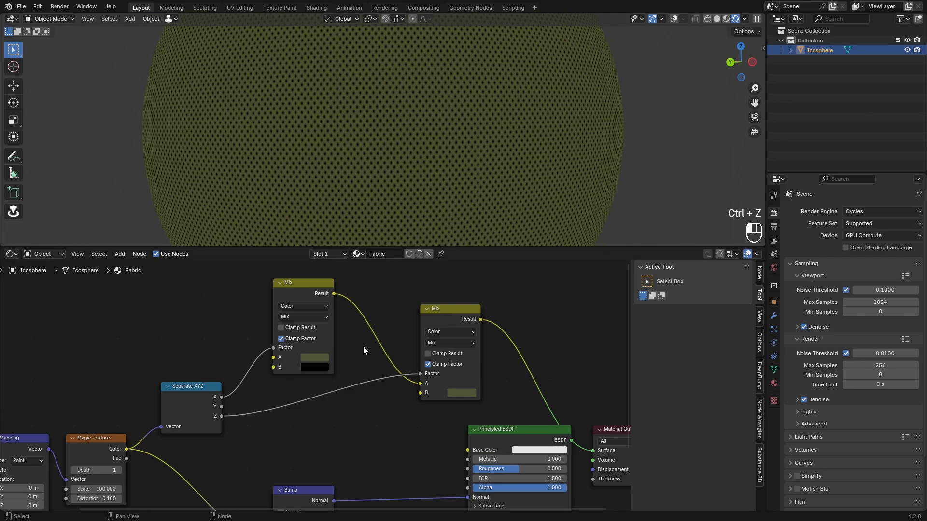
pyautogui.hotkey('shift', 'a')
pyautogui.click(363, 346)
pyautogui.write('hu')
pyautogui.press('Return')
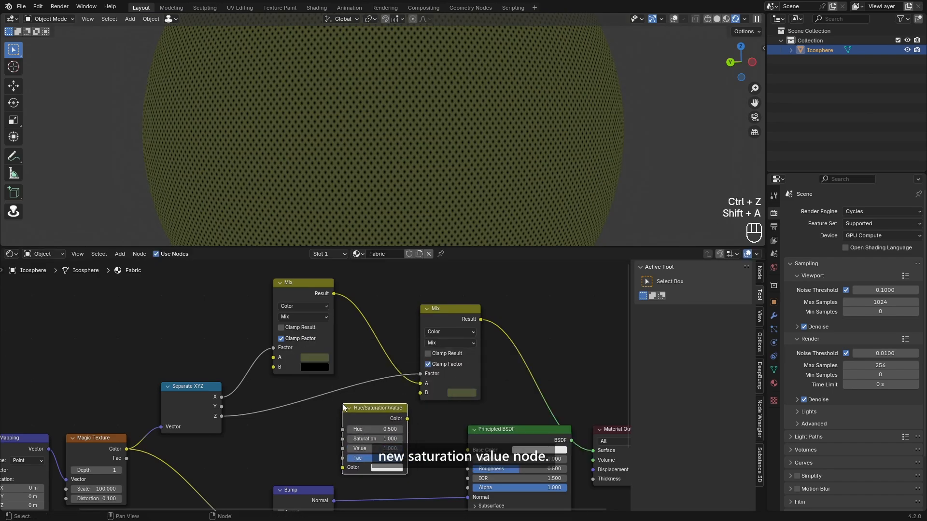
pyautogui.click(324, 406)
# Step: Paste the army green into the Hue/Saturation/Value node's colour and set its saturation to 0.25
pyautogui.moveTo(321, 442); pyautogui.dragTo(355, 430, button='middle')
pyautogui.hotkey('ctrl', 'v')
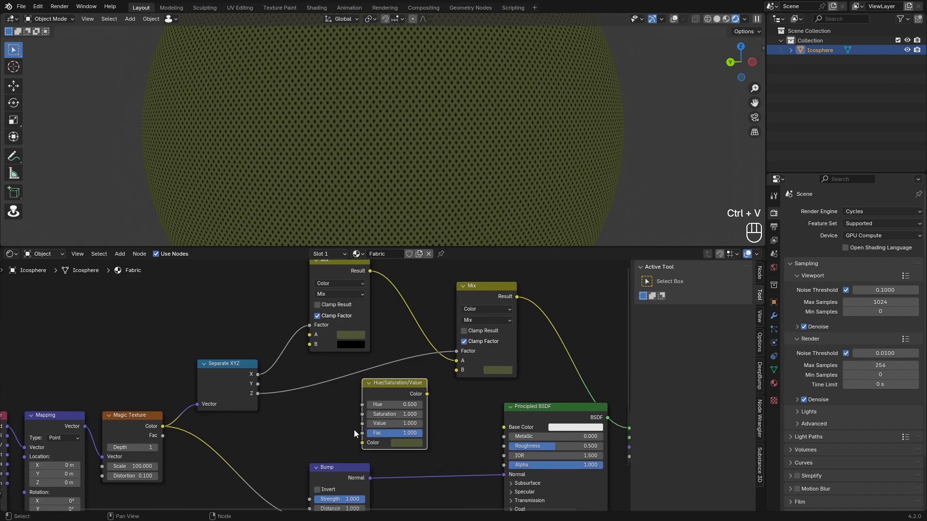
pyautogui.click(389, 414)
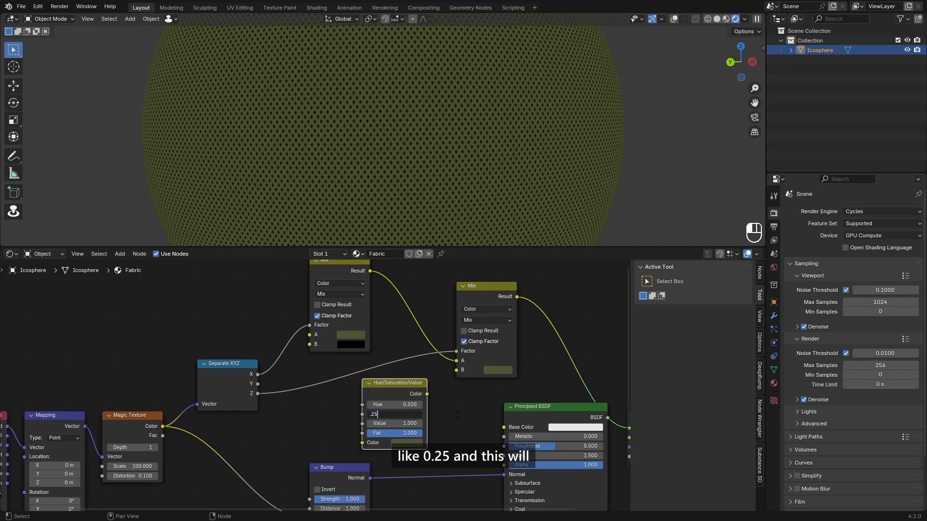
# Step: Feed the Hue/Saturation/Value colour into the second Mix node's B input and preview the two-tone weave
pyautogui.keyDown('ctrl'); pyautogui.keyDown('shift'); pyautogui.click(395, 383); pyautogui.keyUp('shift'); pyautogui.keyUp('ctrl')
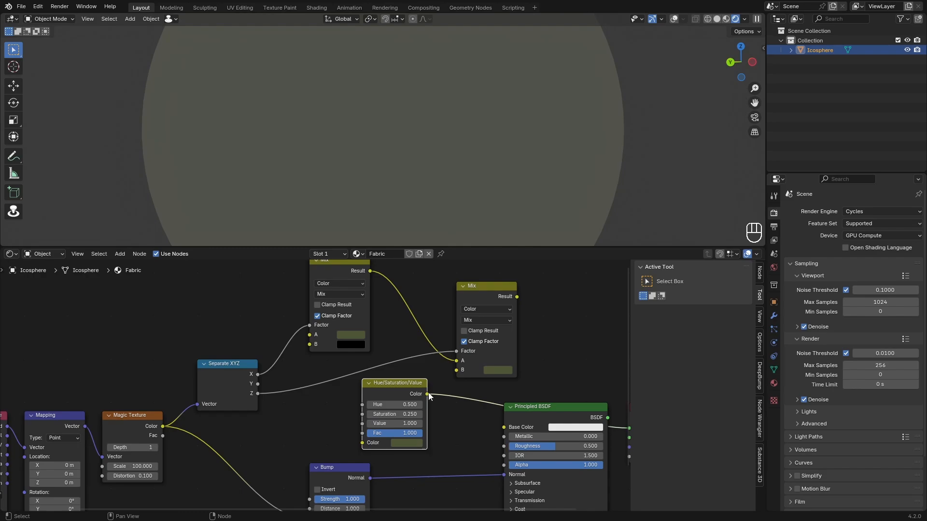
pyautogui.moveTo(428, 394); pyautogui.dragTo(456, 370)
pyautogui.keyDown('ctrl'); pyautogui.keyDown('shift'); pyautogui.click(480, 304); pyautogui.keyUp('shift'); pyautogui.keyUp('ctrl')
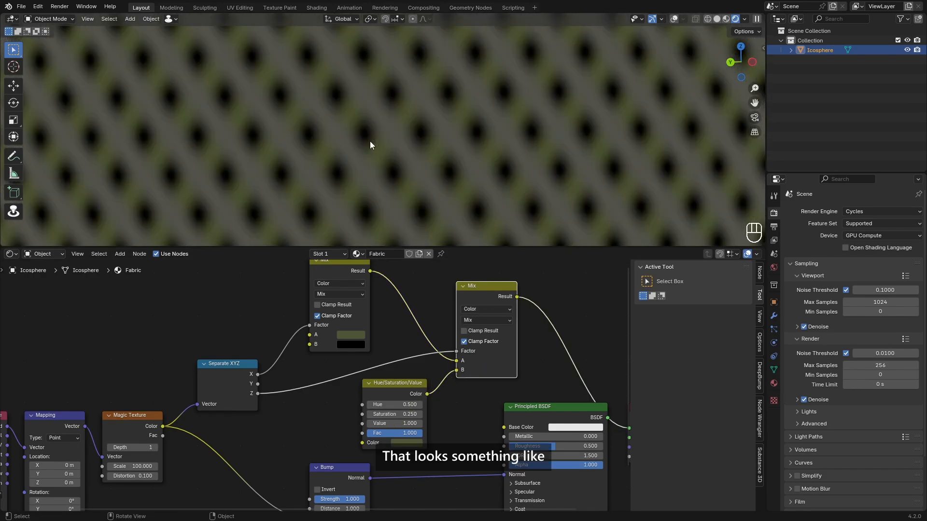
# Step: Connect the second Mix node's result to the Principled BSDF's base colour and view the shaded material on the whole sphere
pyautogui.moveTo(534, 409); pyautogui.dragTo(416, 346, button='middle')
pyautogui.scroll(-4, 416, 346)
pyautogui.keyDown('ctrl'); pyautogui.keyDown('shift'); pyautogui.click(416, 346); pyautogui.keyUp('shift'); pyautogui.keyUp('ctrl')
pyautogui.moveTo(412, 310); pyautogui.dragTo(424, 365, button='middle')
pyautogui.moveTo(412, 317); pyautogui.dragTo(406, 414)
pyautogui.scroll(-8, 456, 169)
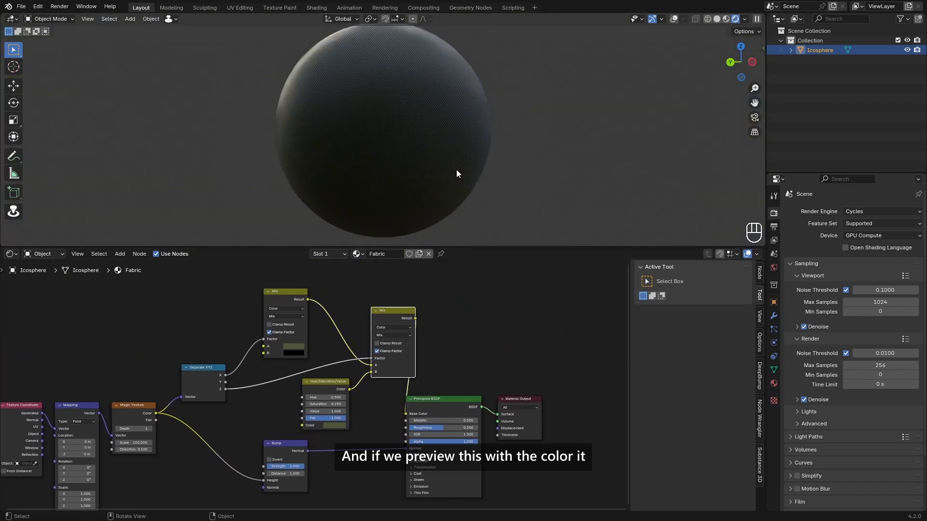
pyautogui.moveTo(445, 173); pyautogui.dragTo(388, 179, button='middle')
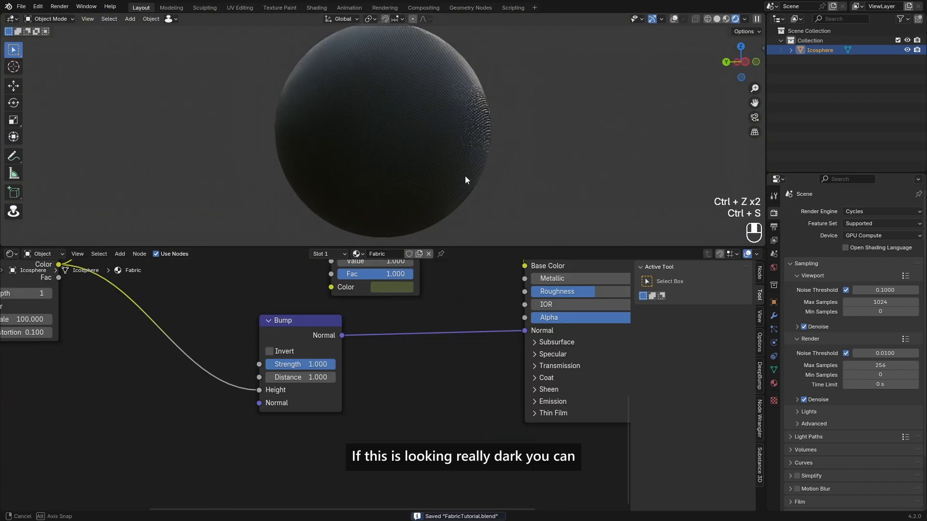
# Step: Lower the Bump node's strength to 0.2 and inspect the brighter fabric on the sphere
pyautogui.moveTo(466, 180)
pyautogui.mouseDown(button='middle')
pyautogui.moveTo(494, 143)
pyautogui.moveTo(506, 171)
pyautogui.mouseUp(button='middle')
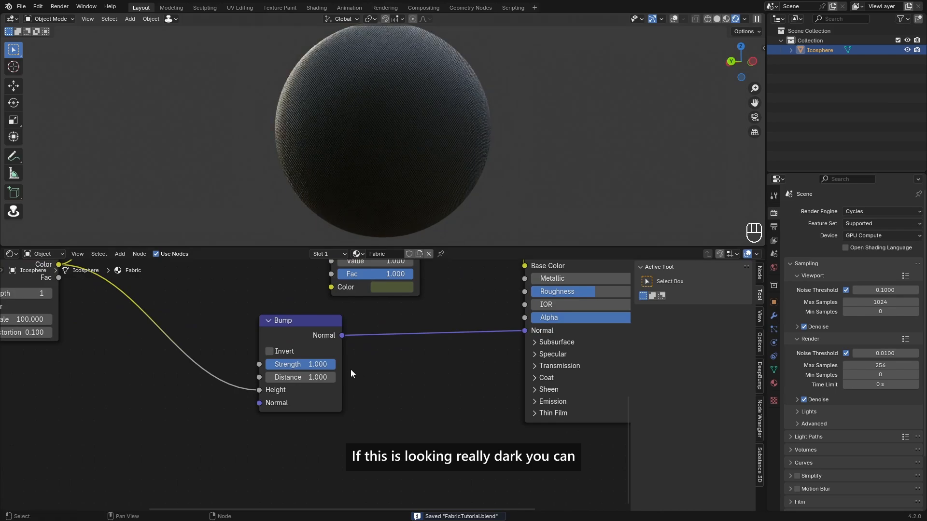
pyautogui.moveTo(319, 365); pyautogui.dragTo(278, 368)
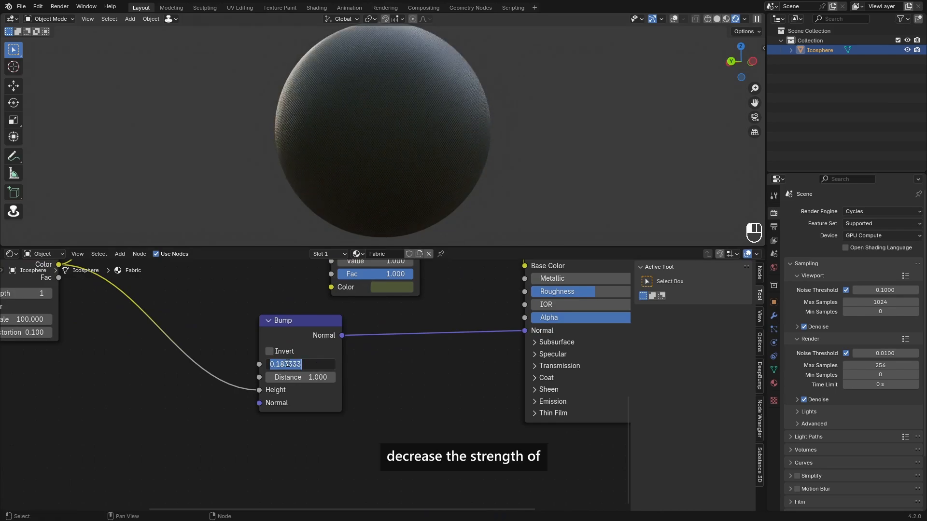
pyautogui.press('BackSpace')
pyautogui.press('Return')
pyautogui.moveTo(487, 125); pyautogui.dragTo(456, 137, button='middle')
pyautogui.scroll(3, 450, 135)
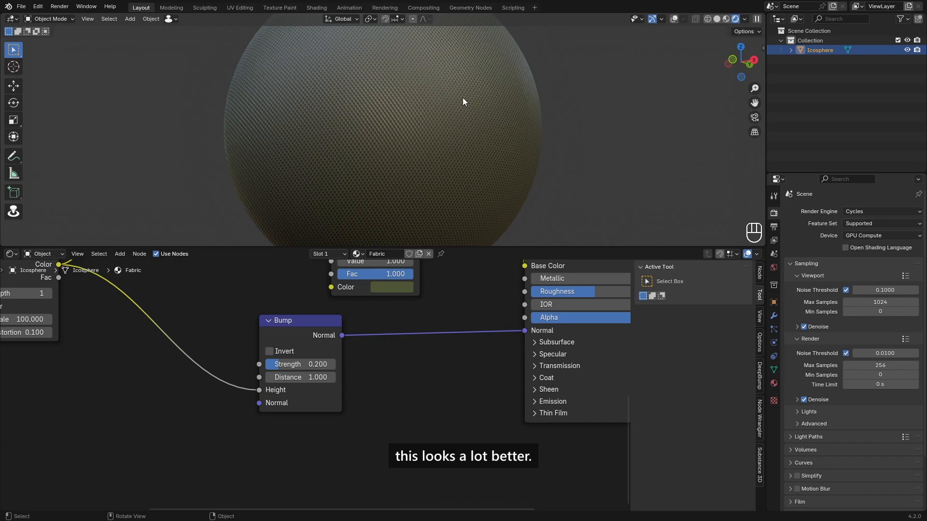
pyautogui.scroll(-3, 432, 297)
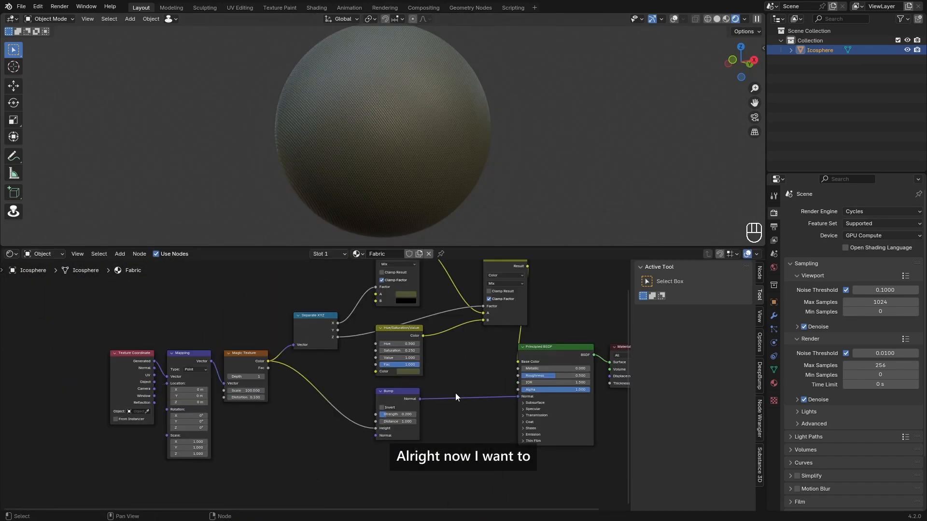
# Step: Add a Noise Texture node below the Magic Texture for the roughness
pyautogui.moveTo(332, 377); pyautogui.dragTo(273, 314, button='middle')
pyautogui.scroll(2, 272, 314)
pyautogui.hotkey('shift', 'a')
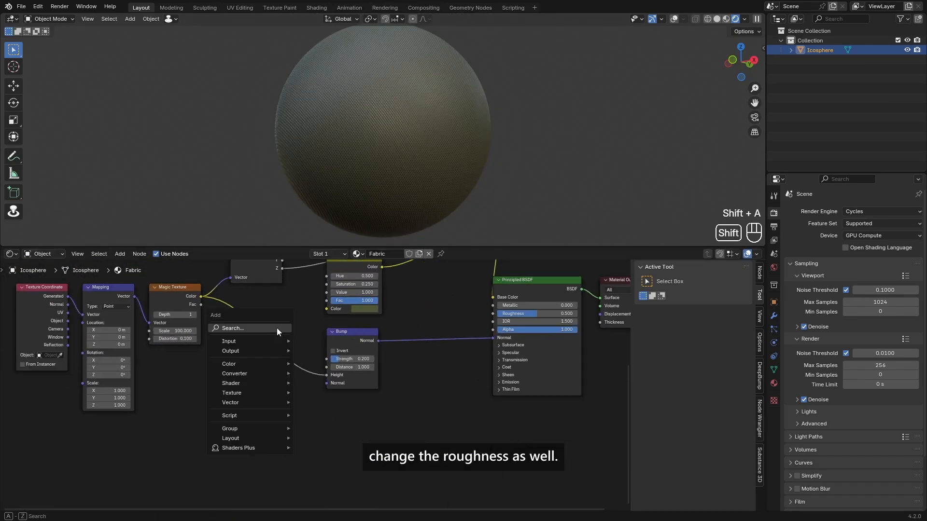
pyautogui.click(277, 329)
pyautogui.write('noise')
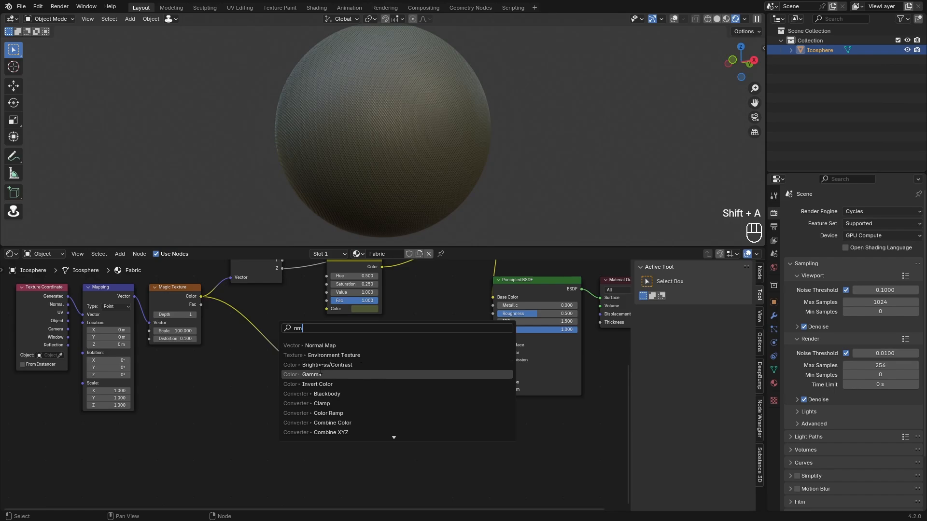
pyautogui.click(309, 374)
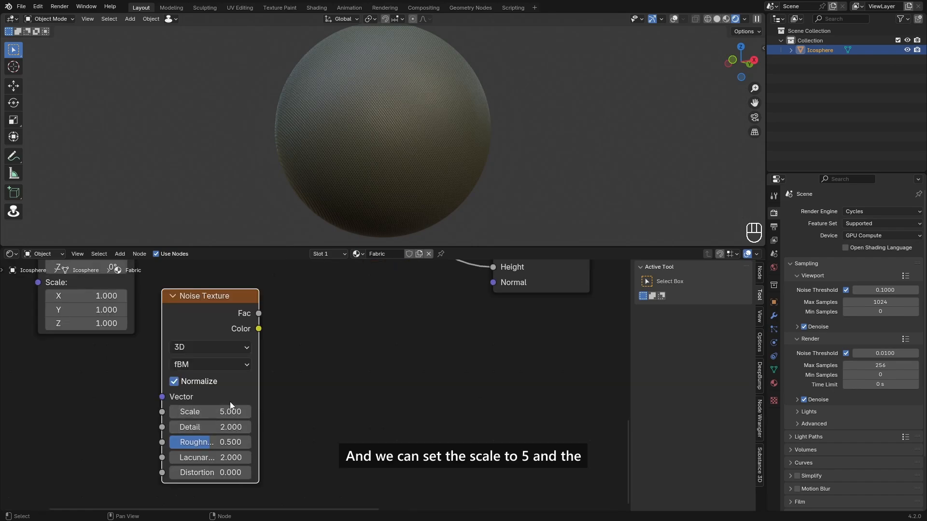
# Step: Preview the Noise Texture, connect its Fac output to the Principled BSDF's roughness, and inspect the shaded fabric on the sphere
pyautogui.keyDown('ctrl'); pyautogui.keyDown('shift'); pyautogui.click(225, 302); pyautogui.keyUp('shift'); pyautogui.keyUp('ctrl')
pyautogui.scroll(-4, 163, 385)
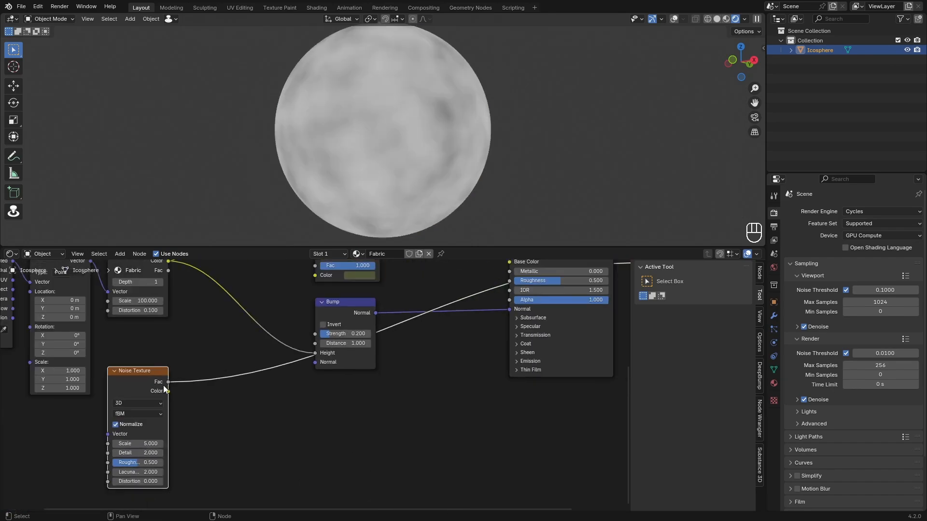
pyautogui.moveTo(189, 387); pyautogui.dragTo(484, 301)
pyautogui.keyDown('ctrl'); pyautogui.keyDown('shift'); pyautogui.click(509, 269); pyautogui.keyUp('shift'); pyautogui.keyUp('ctrl')
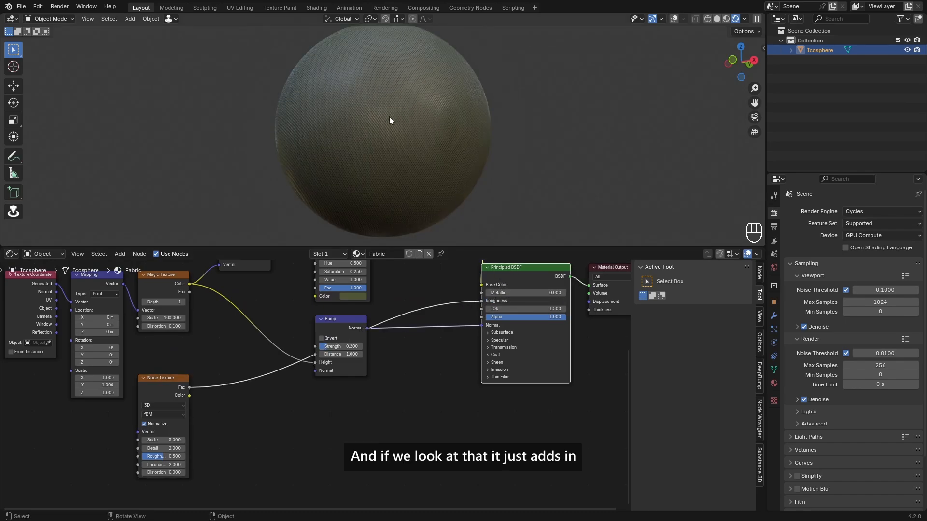
pyautogui.moveTo(302, 143); pyautogui.dragTo(440, 166, button='middle')
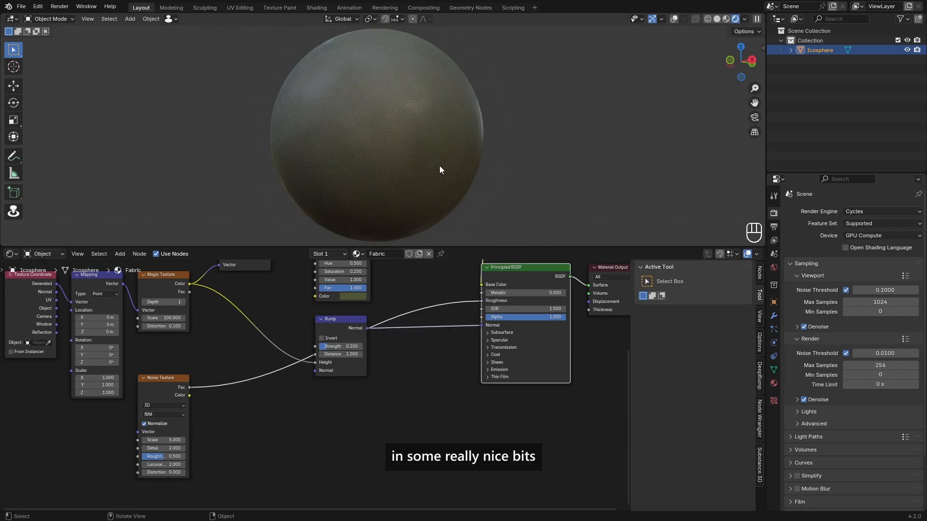
pyautogui.scroll(4, 439, 166)
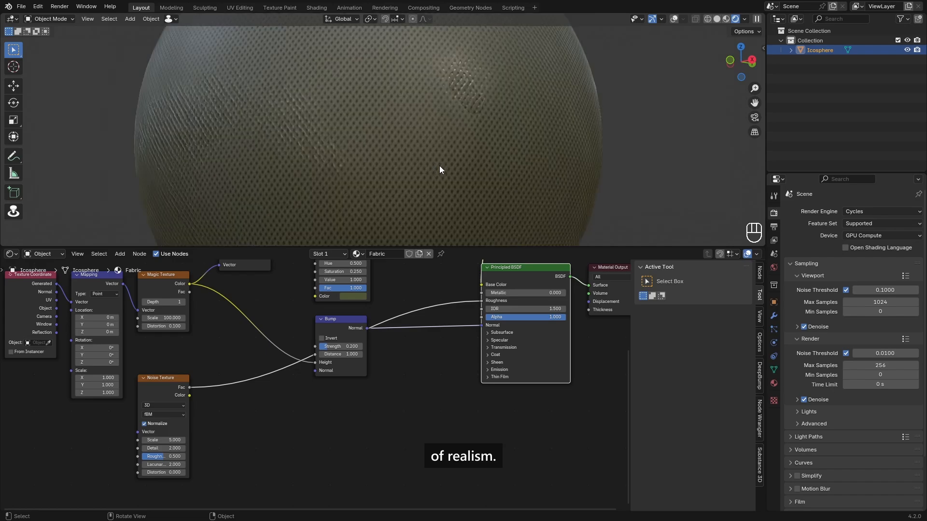
pyautogui.moveTo(439, 166)
pyautogui.mouseDown(button='middle')
pyautogui.moveTo(461, 148)
pyautogui.moveTo(451, 172)
pyautogui.mouseUp(button='middle')
pyautogui.scroll(2, 451, 172)
pyautogui.scroll(-8, 442, 181)
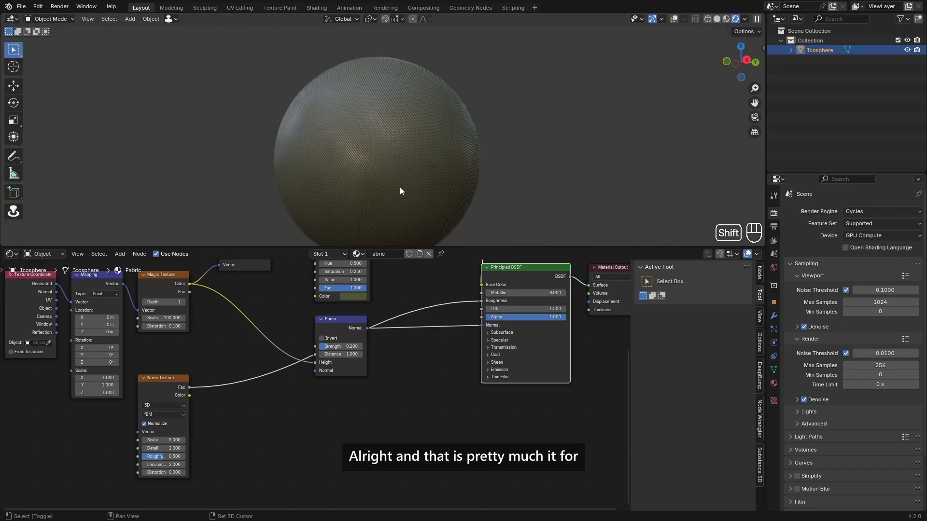
pyautogui.moveTo(399, 191); pyautogui.dragTo(442, 158, button='middle')
pyautogui.scroll(4, 454, 155)
# Step: Group all the material's nodes except the Material Output into a single node group and view its contents
pyautogui.click(277, 317)
pyautogui.moveTo(241, 326); pyautogui.dragTo(339, 407, button='middle')
pyautogui.scroll(-3, 339, 407)
pyautogui.moveTo(423, 376); pyautogui.dragTo(334, 377, button='middle')
pyautogui.keyDown('ctrl'); pyautogui.moveTo(424, 284); pyautogui.dragTo(379, 299); pyautogui.keyUp('ctrl')
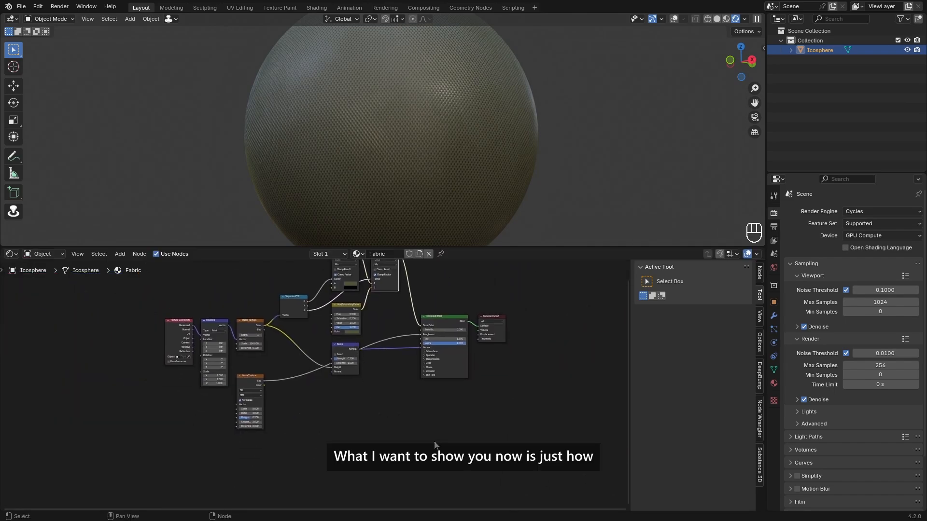
pyautogui.moveTo(429, 375); pyautogui.dragTo(431, 399, button='middle')
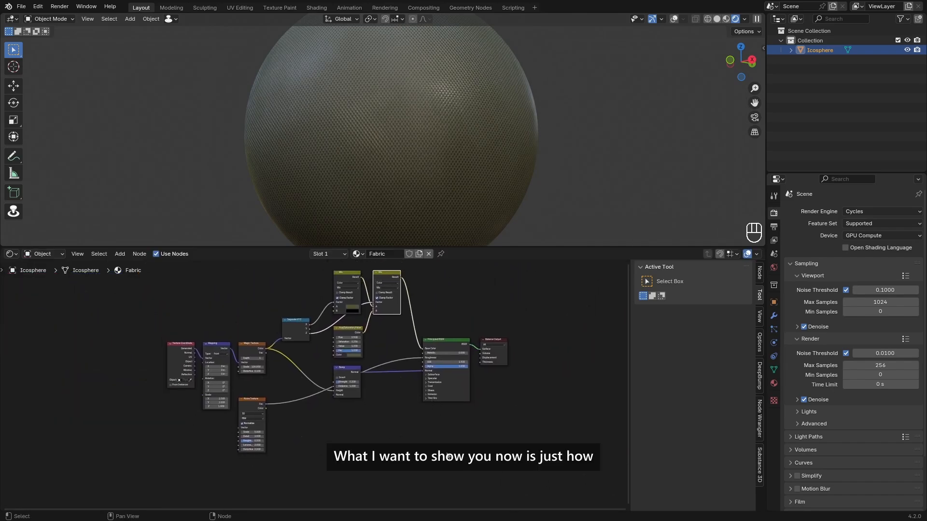
pyautogui.moveTo(448, 459); pyautogui.dragTo(176, 270)
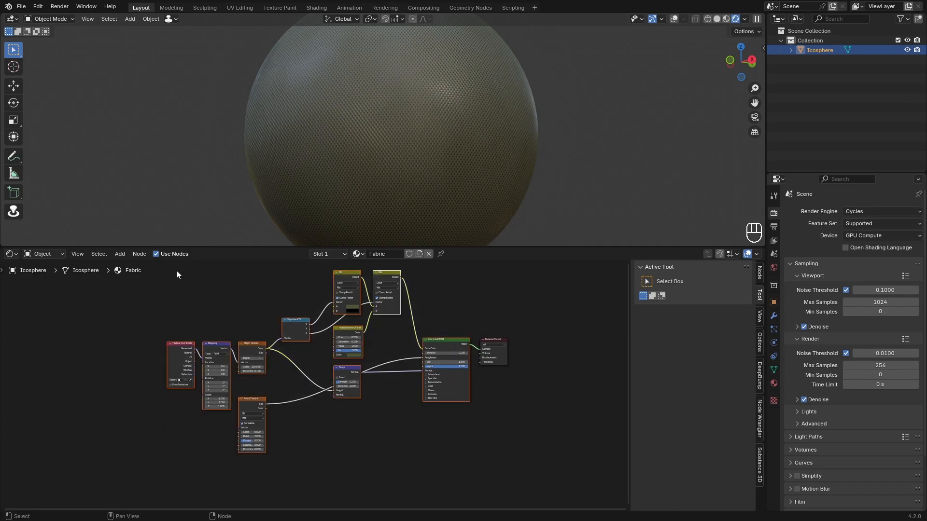
pyautogui.hotkey('ctrl', 'g')
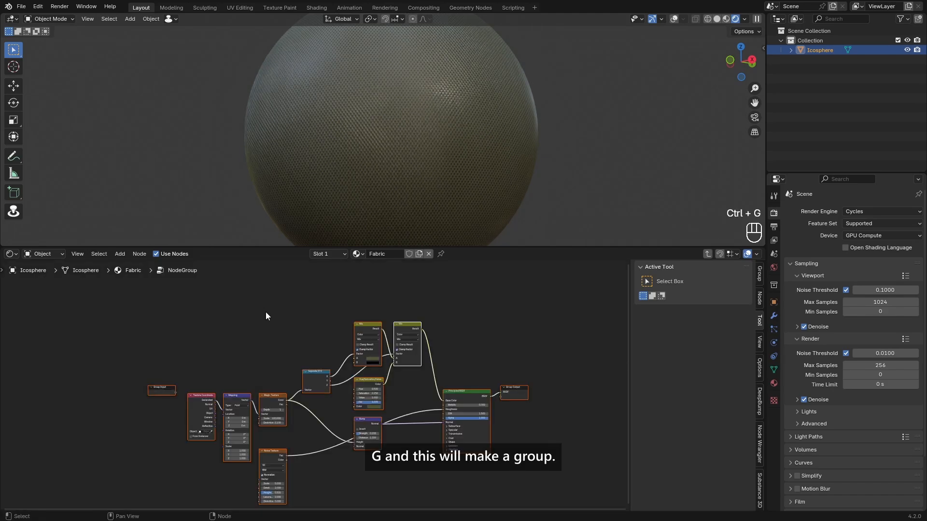
pyautogui.scroll(2, 303, 375)
pyautogui.scroll(6, 308, 386)
pyautogui.moveTo(308, 401); pyautogui.dragTo(369, 403, button='middle')
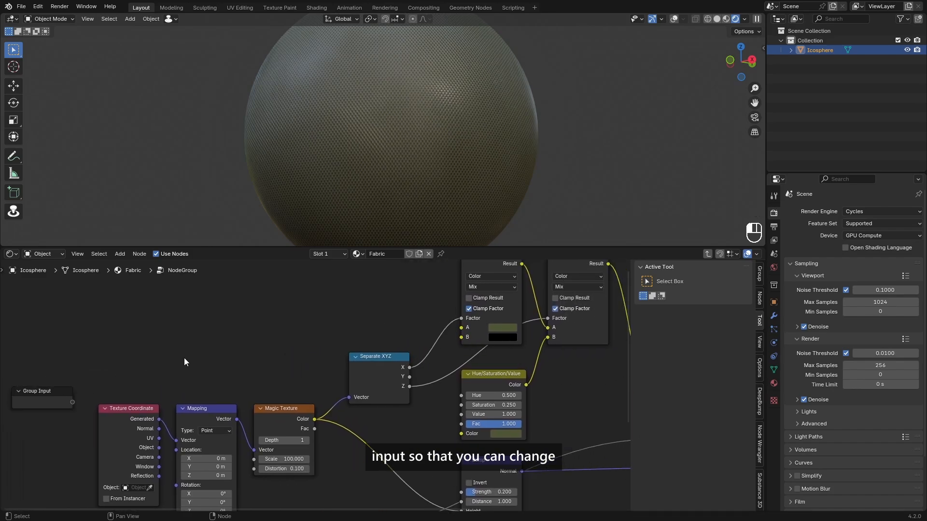
# Step: Exit the node group and place the collapsed group node beside the Material Output
pyautogui.press('Tab')
pyautogui.moveTo(341, 341); pyautogui.dragTo(165, 399, button='middle')
pyautogui.press('g')
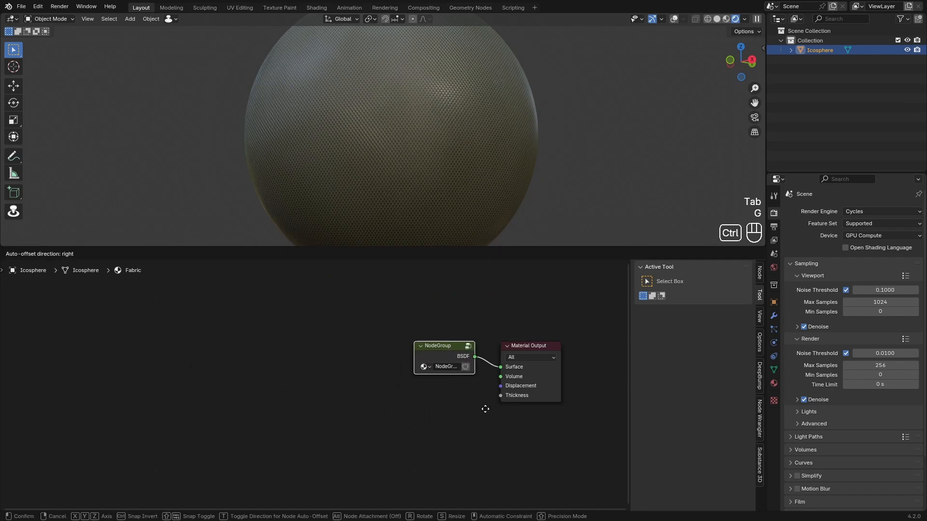
pyautogui.click(486, 407)
# Step: Re-enter the group and connect one shared group input to the first Mix node's A colour and the Hue/Saturation/Value colour
pyautogui.press('Tab')
pyautogui.moveTo(462, 328); pyautogui.dragTo(72, 402)
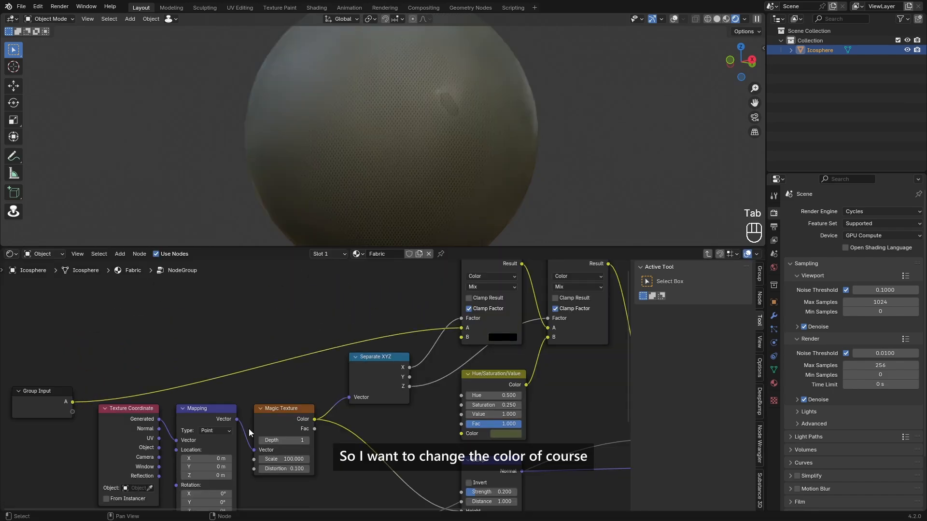
pyautogui.moveTo(461, 433); pyautogui.dragTo(73, 401)
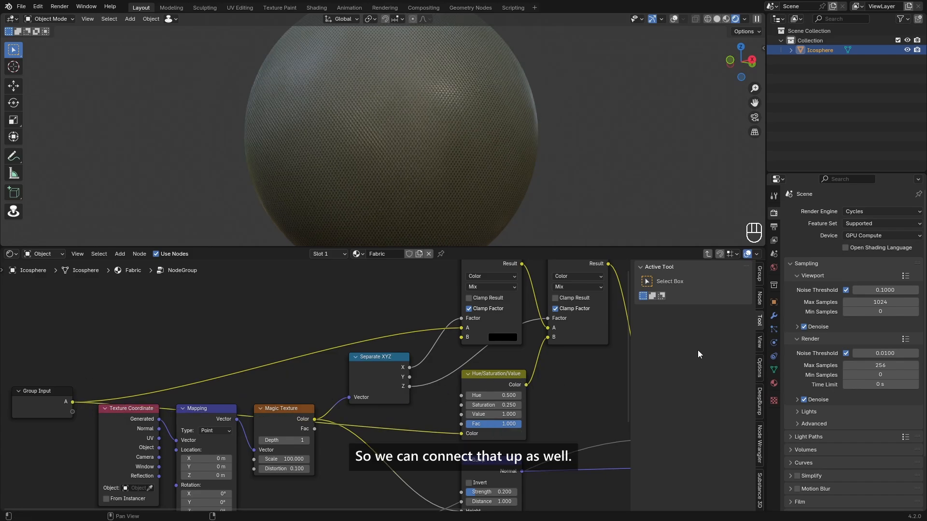
# Step: Rename the group's A input socket as Color
pyautogui.press('n')
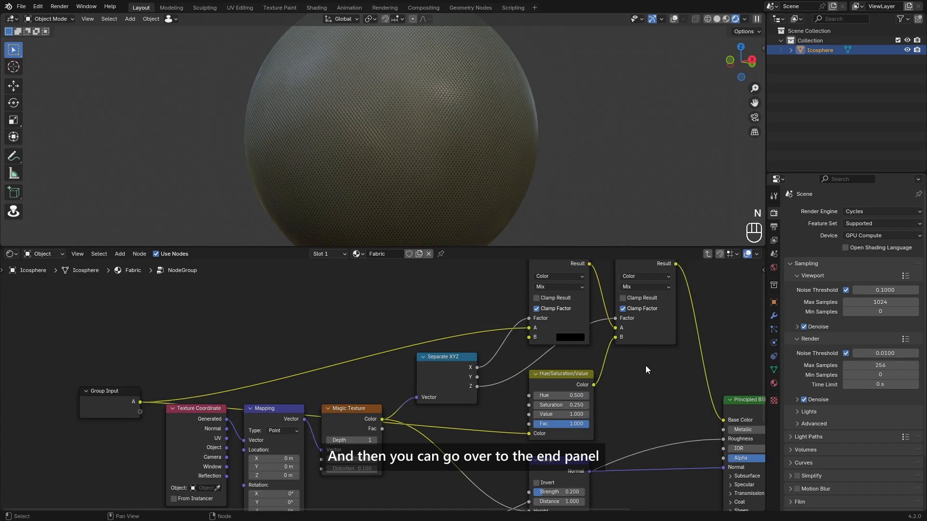
pyautogui.press('n')
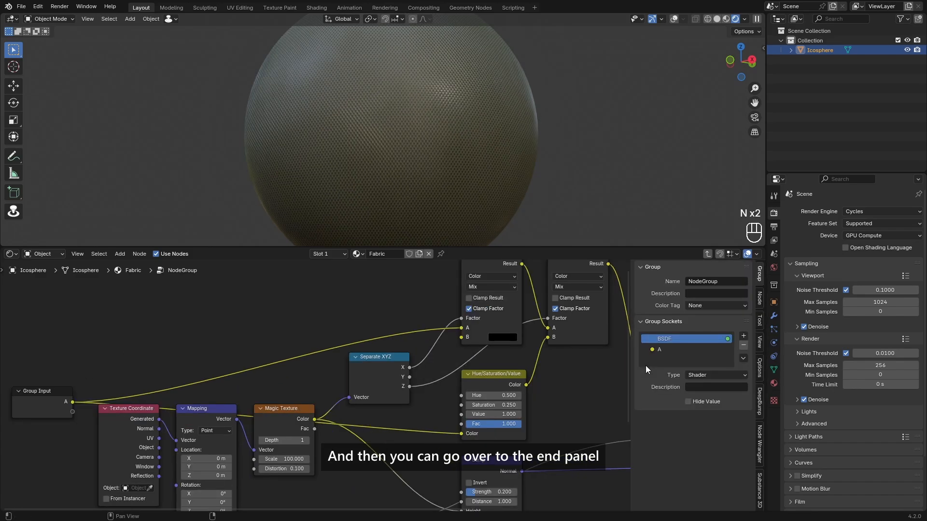
pyautogui.doubleClick(667, 350)
pyautogui.write('C')
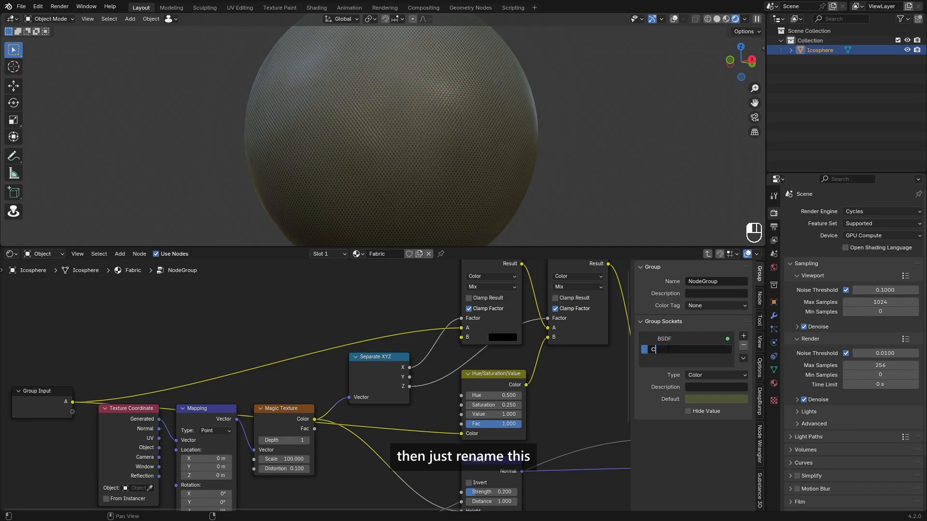
pyautogui.write('olor')
pyautogui.press('Return')
# Step: Expose the Hue/Saturation/Value node's saturation as a group input and rename it Color 2
pyautogui.moveTo(469, 406); pyautogui.dragTo(536, 361, button='middle')
pyautogui.moveTo(528, 360); pyautogui.dragTo(139, 367)
pyautogui.doubleClick(673, 361)
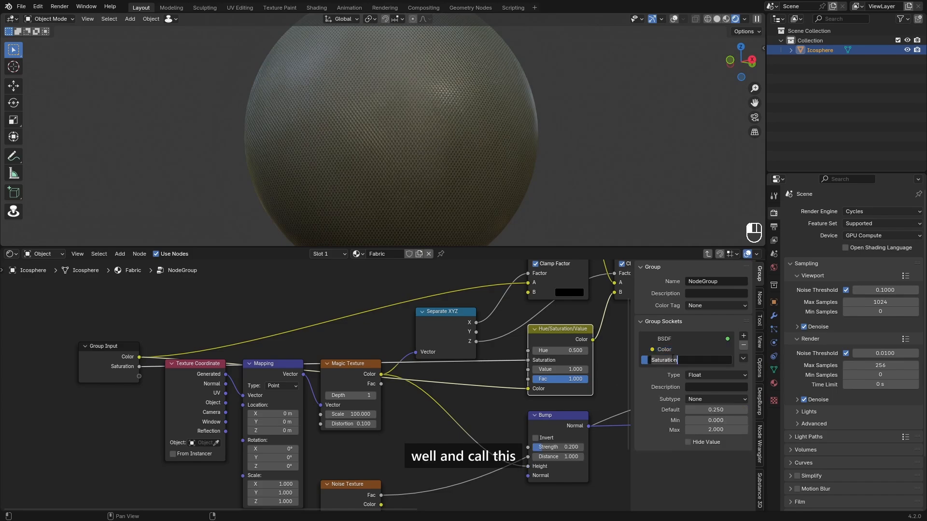
pyautogui.write('Secu')
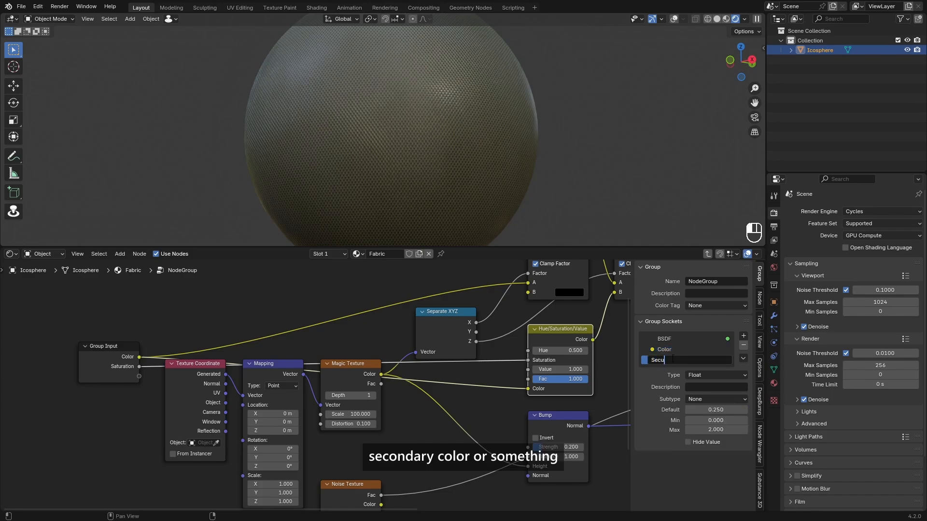
pyautogui.press('BackSpace')
pyautogui.press('BackSpace')
pyautogui.press('BackSpace')
pyautogui.press('BackSpace')
pyautogui.write('Color 2')
pyautogui.press('Return')
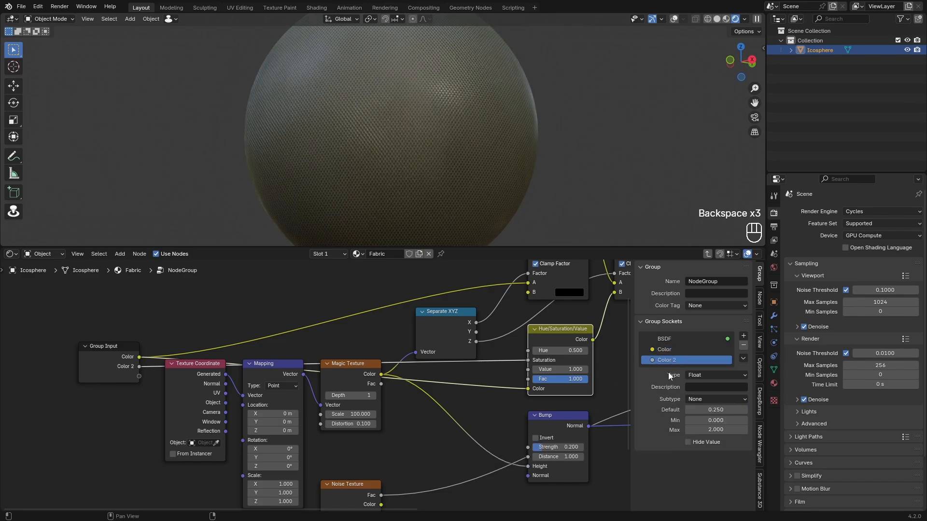
# Step: Expose the first Mix node's B colour as a group input named Background Color
pyautogui.moveTo(476, 395); pyautogui.dragTo(460, 396, button='middle')
pyautogui.click(390, 403)
pyautogui.scroll(-2, 467, 332)
pyautogui.moveTo(506, 298); pyautogui.dragTo(175, 370)
pyautogui.click(677, 371)
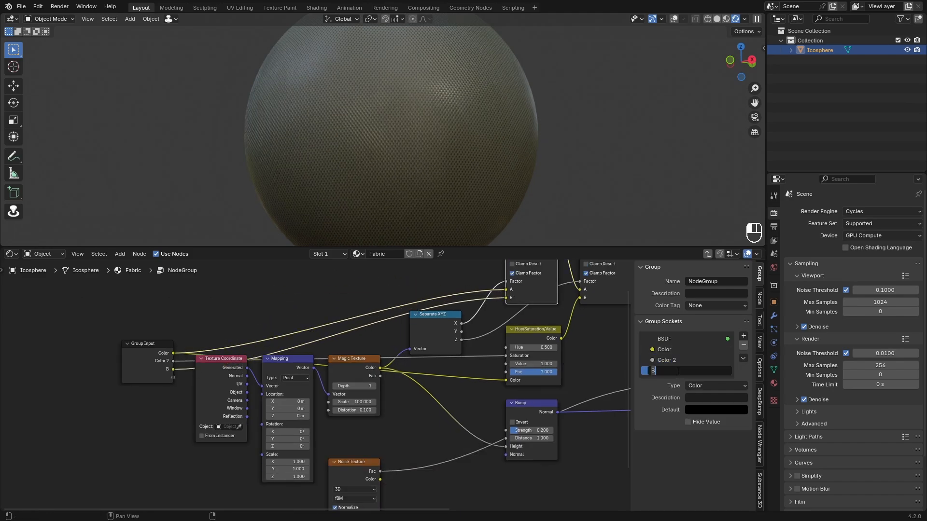
pyautogui.write('Background Color')
pyautogui.press('Return')
# Step: Expose the Bump node's strength as a group input and rename it Normal
pyautogui.moveTo(505, 430); pyautogui.dragTo(174, 377)
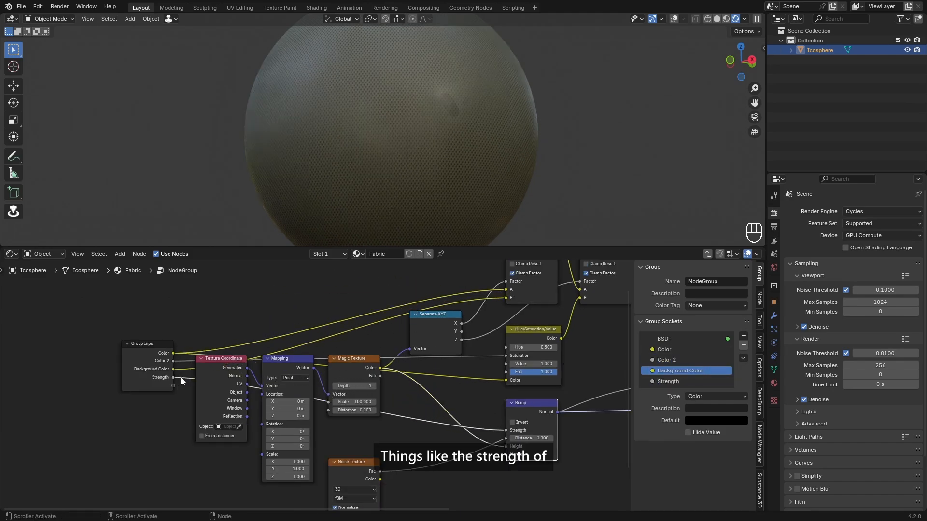
pyautogui.click(670, 381)
pyautogui.doubleClick(670, 381)
pyautogui.write('Normal')
pyautogui.press('Return')
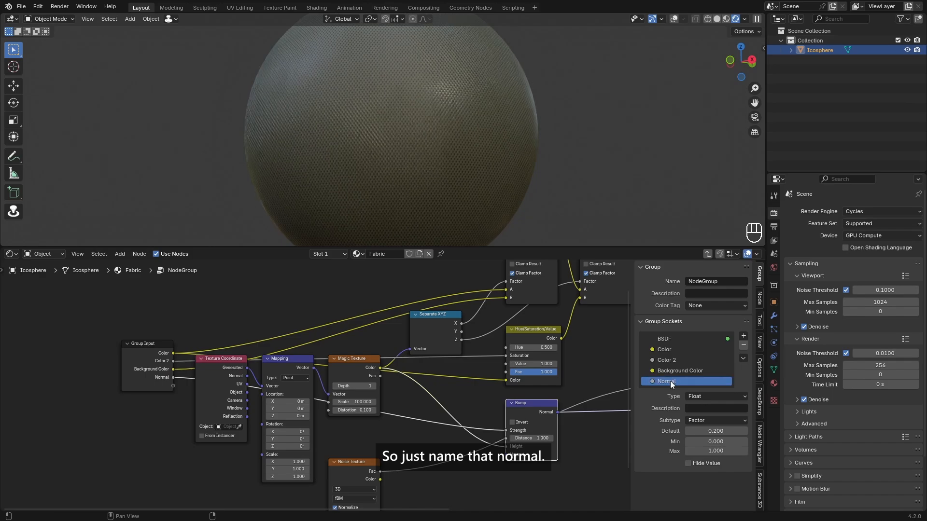
# Step: Move the Noise Texture node up closer beneath the Magic Texture node
pyautogui.scroll(-1, 451, 475)
pyautogui.moveTo(440, 489); pyautogui.dragTo(438, 389, button='middle')
pyautogui.scroll(4, 328, 391)
pyautogui.moveTo(357, 337); pyautogui.dragTo(360, 299)
pyautogui.scroll(-1, 435, 328)
pyautogui.moveTo(440, 328); pyautogui.dragTo(394, 377, button='middle')
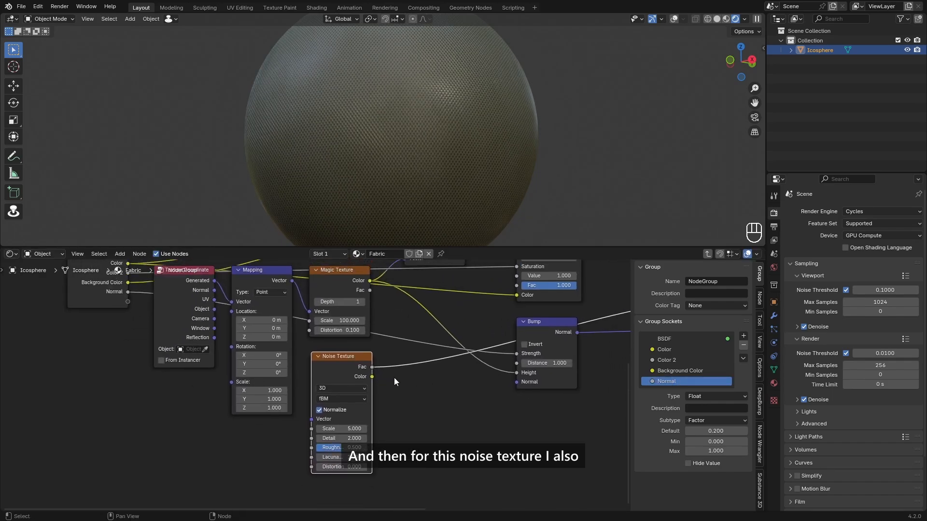
# Step: Preview the Noise Texture alone, switch back to the Principled BSDF, and inspect the shine on the sphere
pyautogui.keyDown('ctrl'); pyautogui.keyDown('shift'); pyautogui.click(356, 360); pyautogui.keyUp('shift'); pyautogui.keyUp('ctrl')
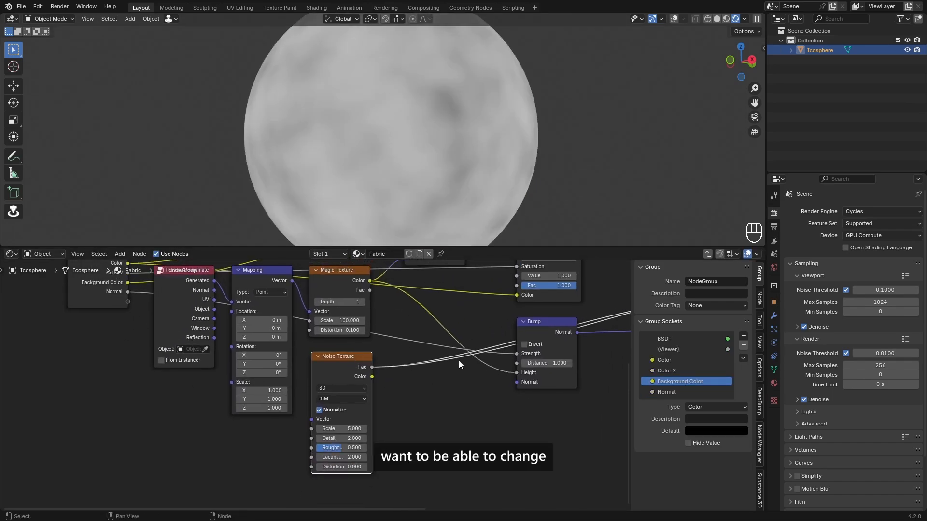
pyautogui.scroll(-2, 459, 365)
pyautogui.keyDown('ctrl'); pyautogui.keyDown('shift'); pyautogui.click(500, 373); pyautogui.keyUp('shift'); pyautogui.keyUp('ctrl')
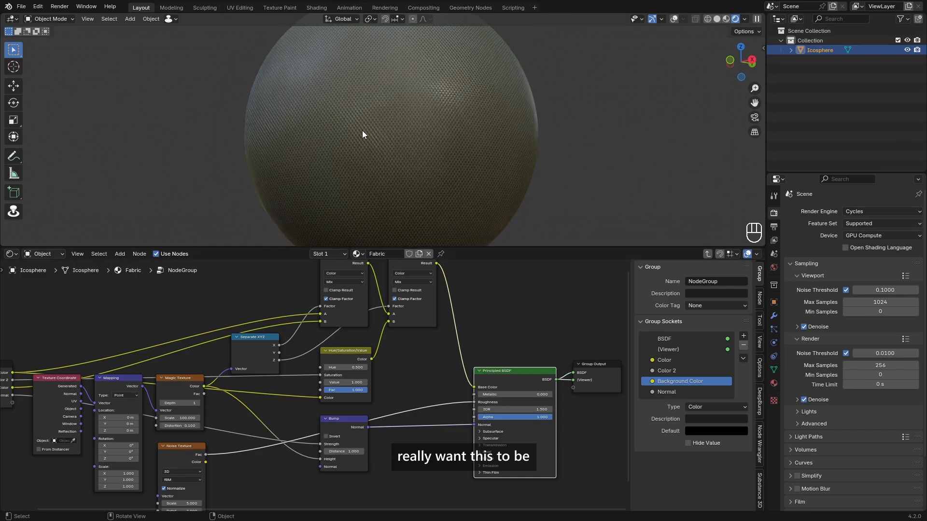
pyautogui.moveTo(363, 134)
pyautogui.mouseDown(button='middle')
pyautogui.moveTo(472, 128)
pyautogui.moveTo(513, 141)
pyautogui.mouseUp(button='middle')
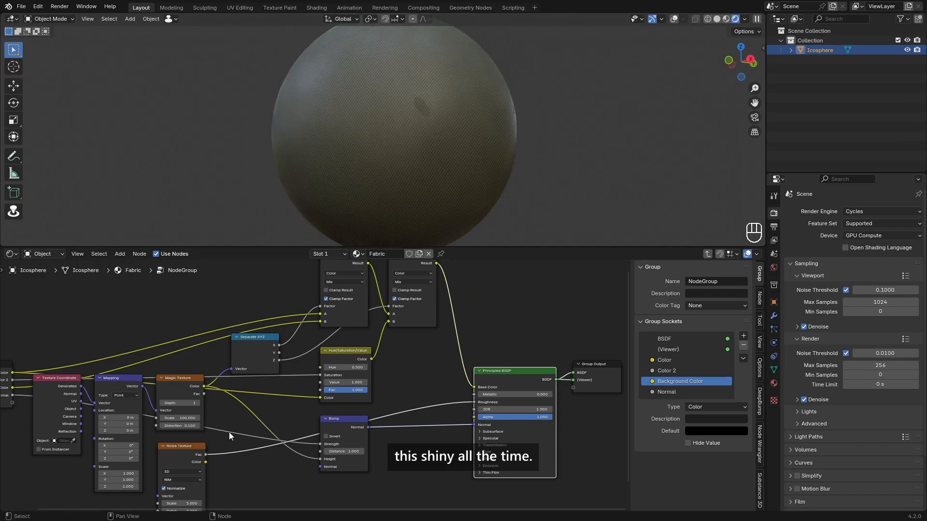
# Step: Insert a Map Range node on the link from the Noise Texture's Fac output to the roughness
pyautogui.moveTo(181, 459); pyautogui.dragTo(358, 381, button='middle')
pyautogui.scroll(3, 357, 381)
pyautogui.hotkey('shift', 'a')
pyautogui.click(452, 363)
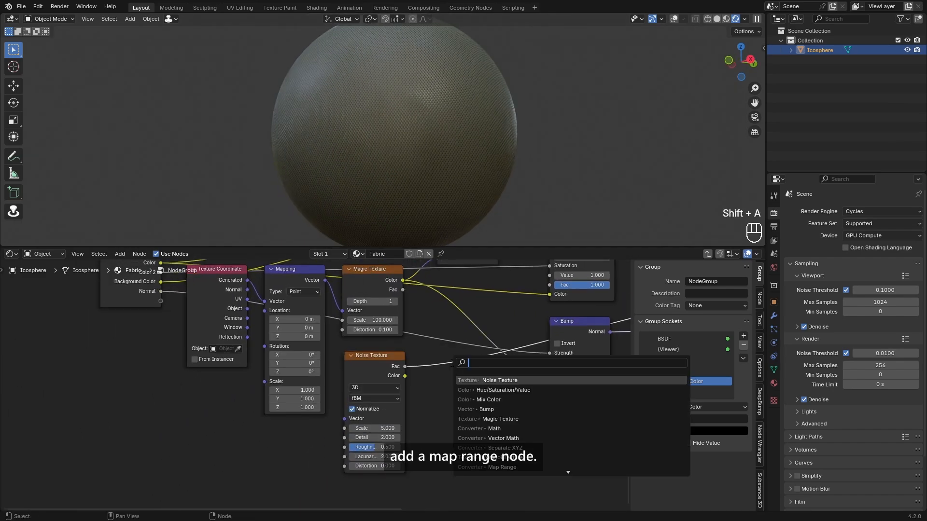
pyautogui.write('map range')
pyautogui.press('Return')
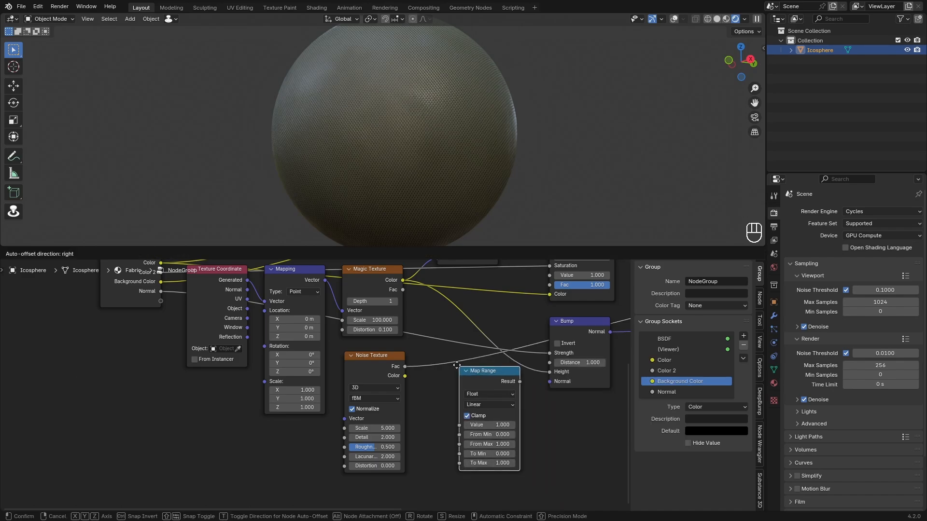
pyautogui.click(420, 349)
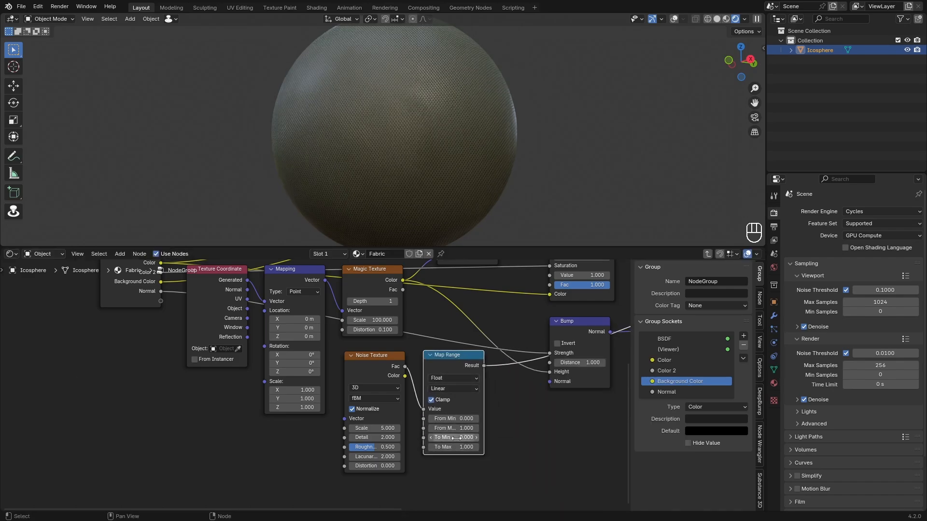
# Step: Try a To Min value of 1.000 on the Map Range node, compare the fabric's shine, and reset it to 0.000
pyautogui.keyDown('shift'); pyautogui.moveTo(455, 438); pyautogui.dragTo(500, 436); pyautogui.keyUp('shift')
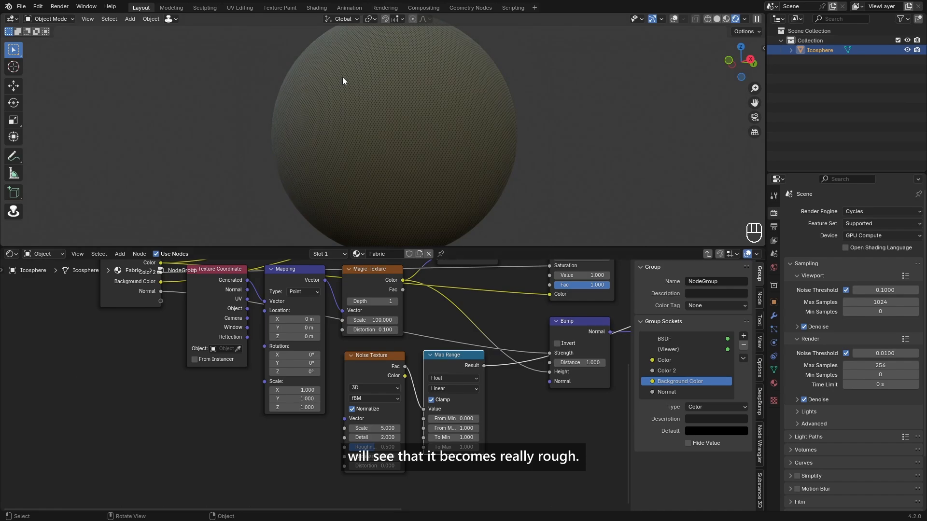
pyautogui.scroll(-2, 438, 186)
pyautogui.scroll(4, 408, 183)
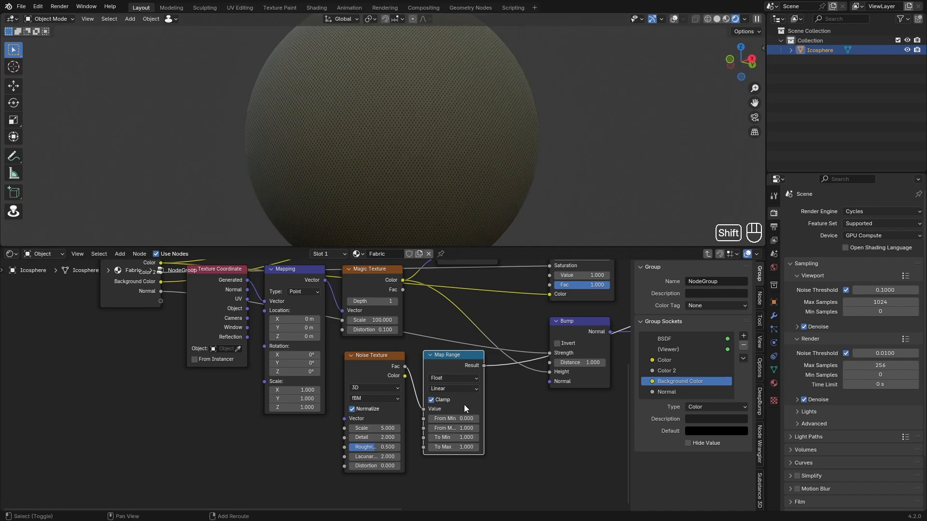
pyautogui.press('BackSpace')
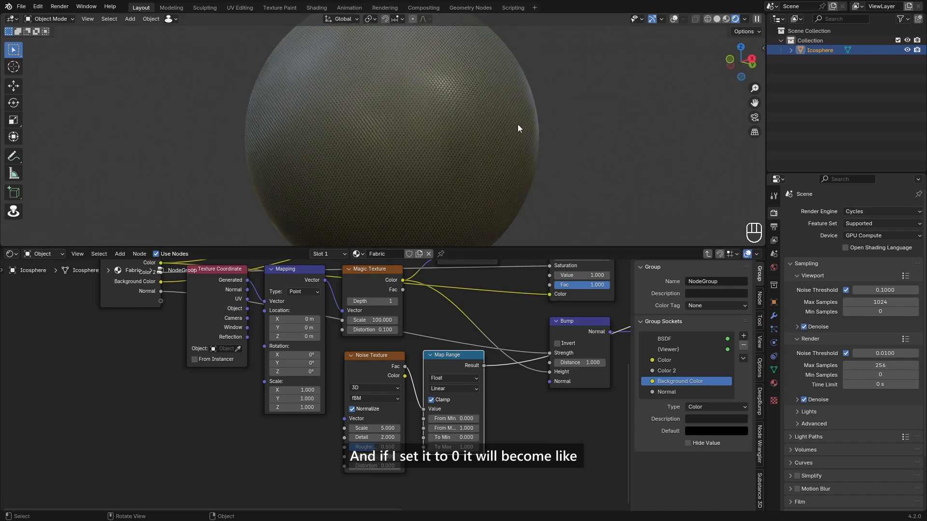
pyautogui.scroll(-4, 444, 402)
pyautogui.scroll(2, 471, 478)
pyautogui.moveTo(445, 402); pyautogui.dragTo(473, 410, button='middle')
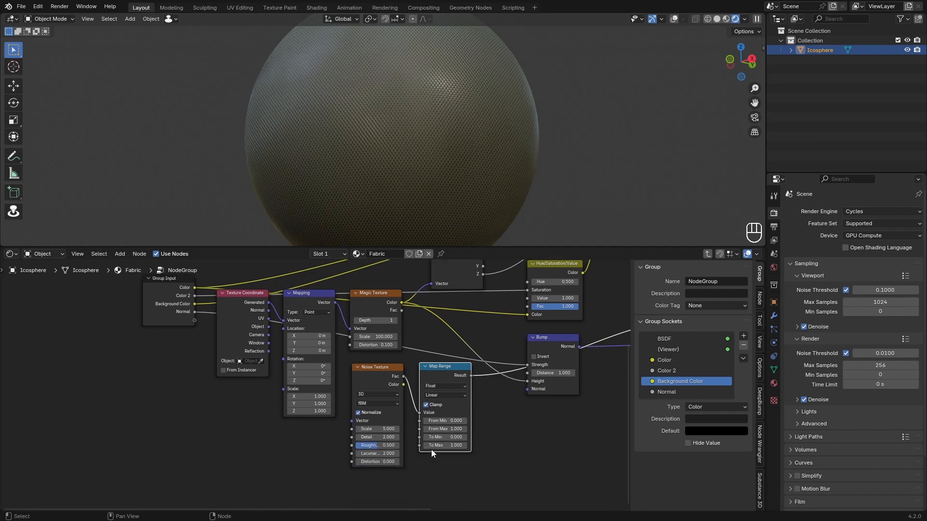
# Step: Expose the Map Range node's To Min value as a group input and rename that socket Roughness
pyautogui.moveTo(420, 437); pyautogui.dragTo(192, 321)
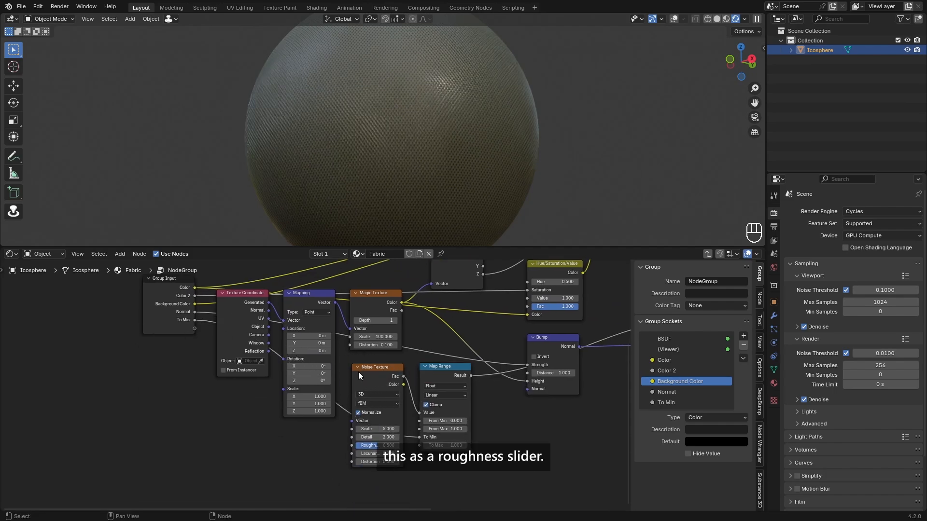
pyautogui.scroll(1, 359, 375)
pyautogui.doubleClick(666, 403)
pyautogui.press('BackSpace')
pyautogui.write('Roughn')
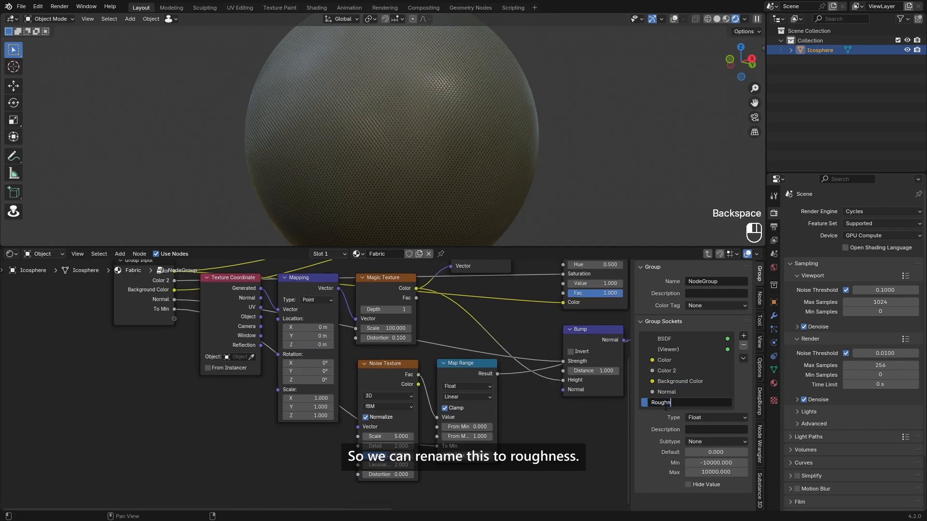
pyautogui.write('ess')
pyautogui.press('Return')
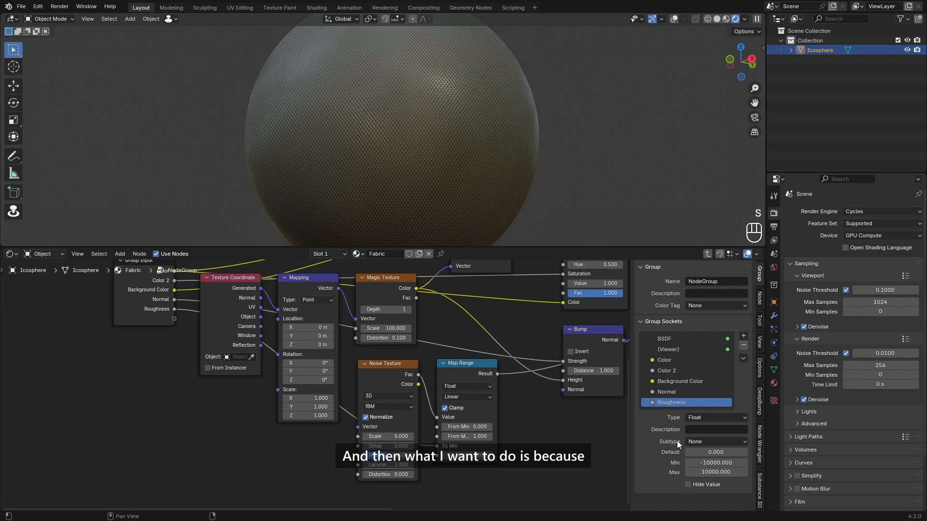
# Step: Try a Roughness of -1.200 on the node group, undo it, and go back inside the group
pyautogui.press('Tab')
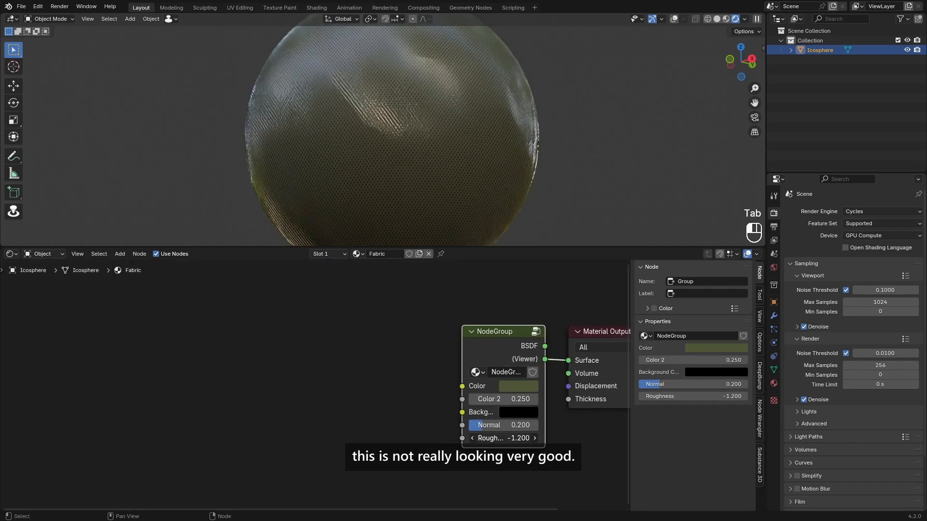
pyautogui.moveTo(492, 439)
pyautogui.mouseDown()
pyautogui.moveTo(519, 439)
pyautogui.moveTo(485, 438)
pyautogui.moveTo(497, 438)
pyautogui.mouseUp()
pyautogui.hotkey('ctrl', 'z')
pyautogui.press('Tab')
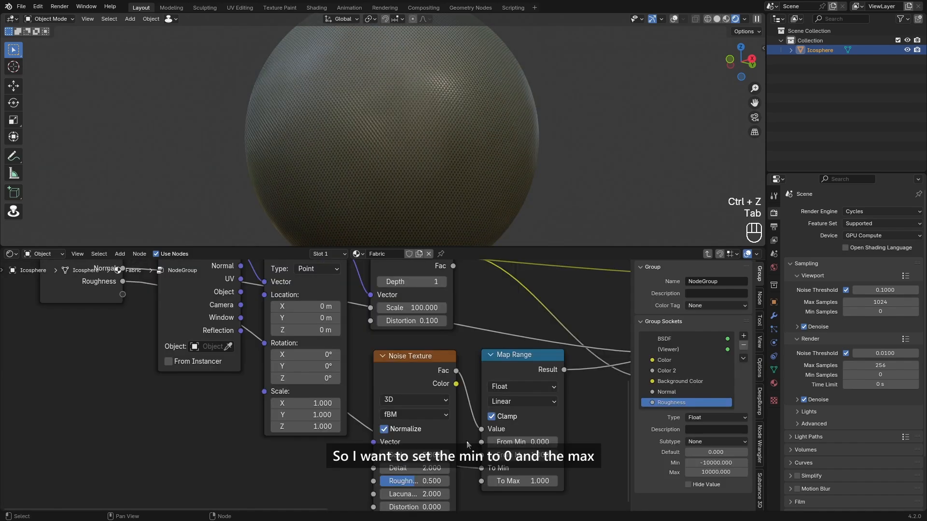
# Step: Limit the Roughness socket to a minimum of 0 and a maximum of 1, with the Factor subtype
pyautogui.click(720, 464)
pyautogui.write('0')
pyautogui.press('Return')
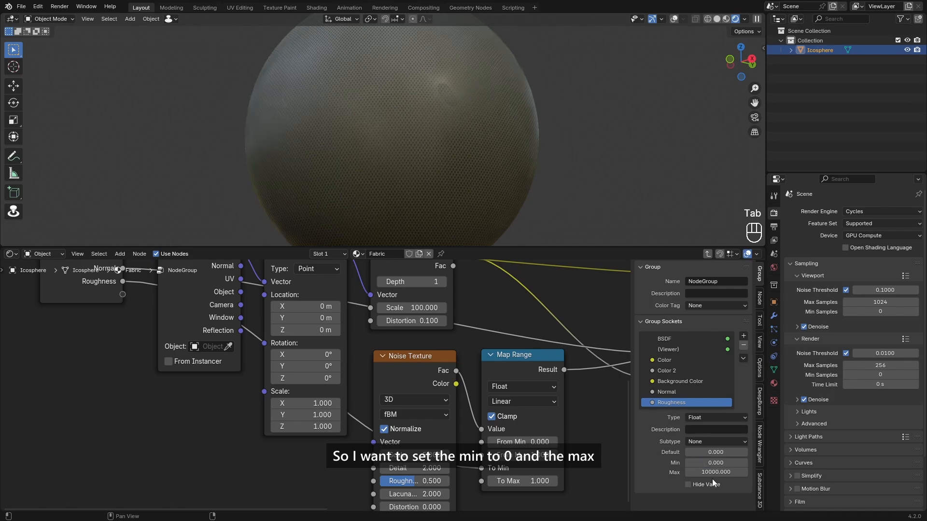
pyautogui.click(714, 473)
pyautogui.write('1')
pyautogui.press('Return')
pyautogui.click(695, 443)
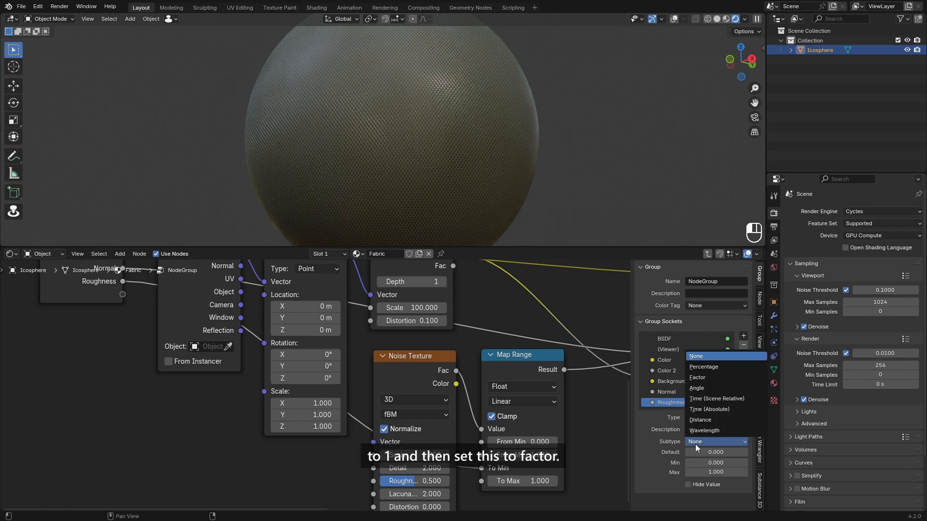
pyautogui.click(704, 378)
# Step: Test the Roughness slider on the node group up to about 0.908, and go back inside the group
pyautogui.press('Tab')
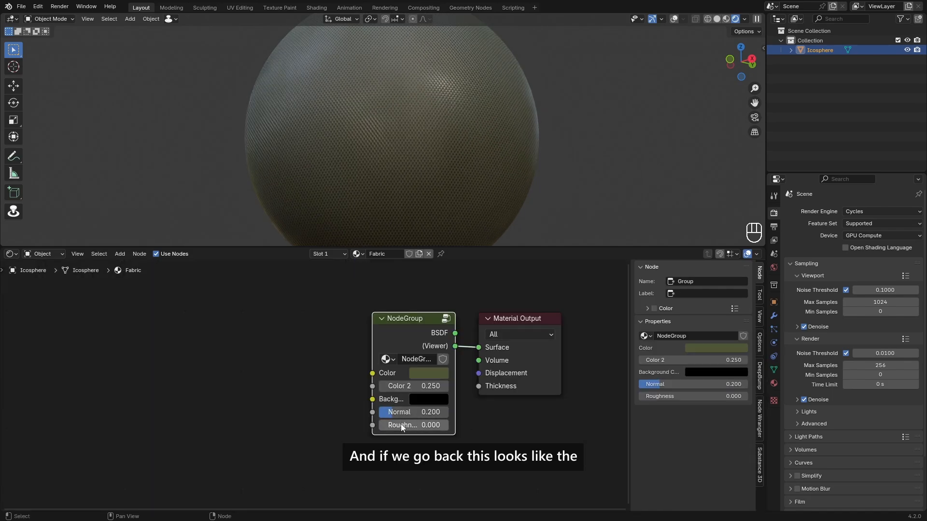
pyautogui.moveTo(402, 428); pyautogui.dragTo(464, 428)
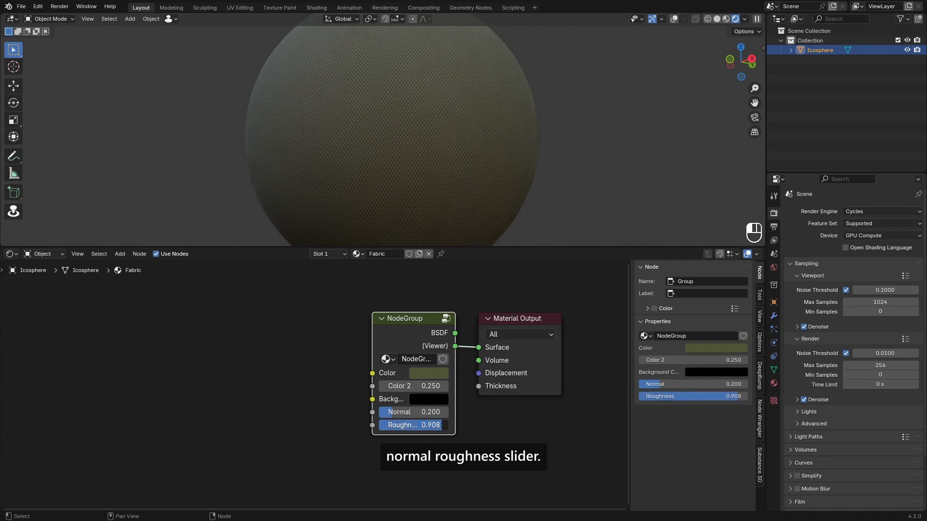
pyautogui.press('Tab')
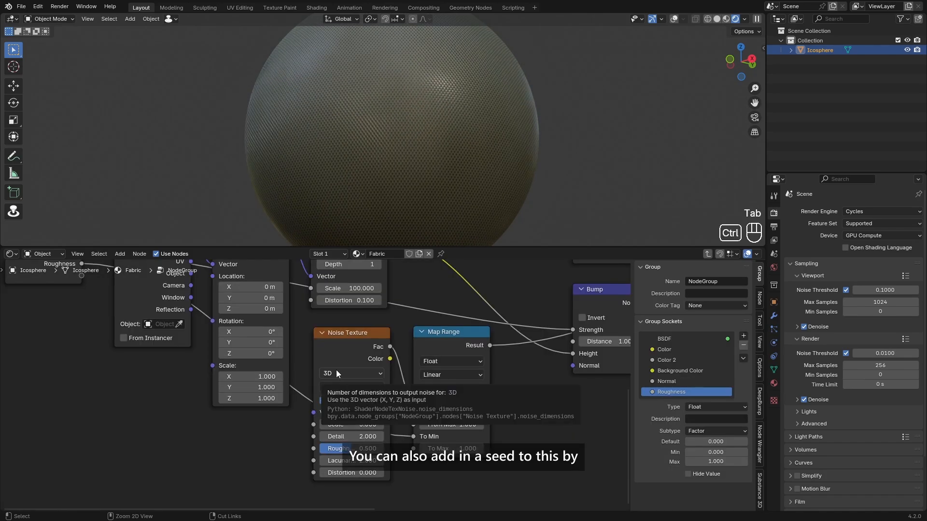
# Step: Switch the Noise Texture to 4D and expose its W value as a group input
pyautogui.keyDown('ctrl'); pyautogui.scroll(1, 337, 372); pyautogui.keyUp('ctrl')
pyautogui.keyDown('ctrl'); pyautogui.scroll(1, 337, 372); pyautogui.keyUp('ctrl')
pyautogui.keyDown('ctrl'); pyautogui.scroll(-1, 337, 373); pyautogui.keyUp('ctrl')
pyautogui.moveTo(339, 390); pyautogui.dragTo(363, 408, button='middle')
pyautogui.scroll(-2, 363, 410)
pyautogui.moveTo(342, 438); pyautogui.dragTo(261, 387)
pyautogui.moveTo(143, 312); pyautogui.dragTo(144, 310)
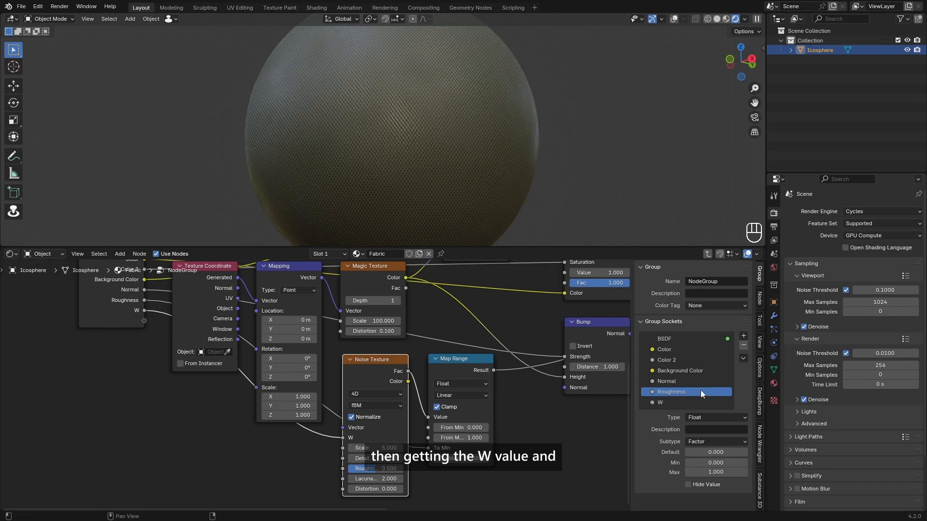
# Step: Rename the W socket Seed and move it above Color, to the top of the group's inputs
pyautogui.doubleClick(677, 404)
pyautogui.write('See')
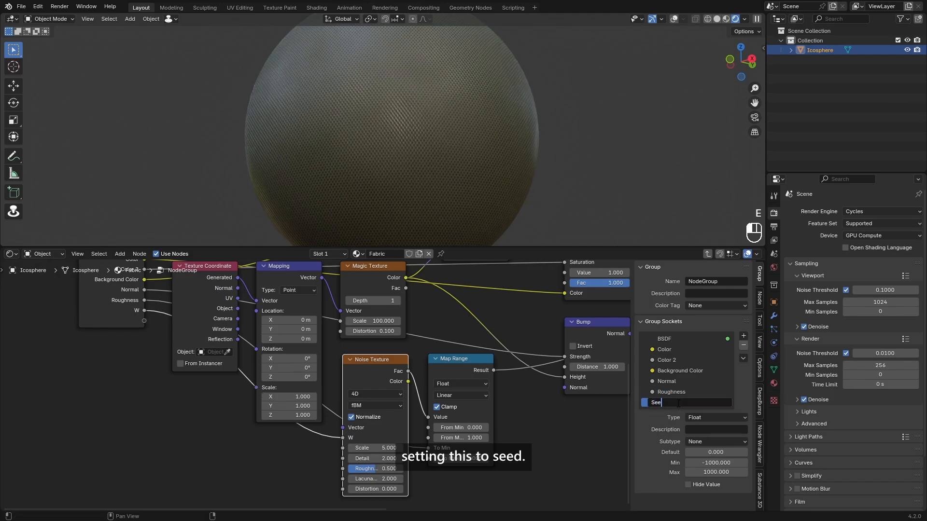
pyautogui.write('d')
pyautogui.press('Return')
pyautogui.moveTo(677, 404); pyautogui.dragTo(668, 346)
pyautogui.scroll(-1, 385, 348)
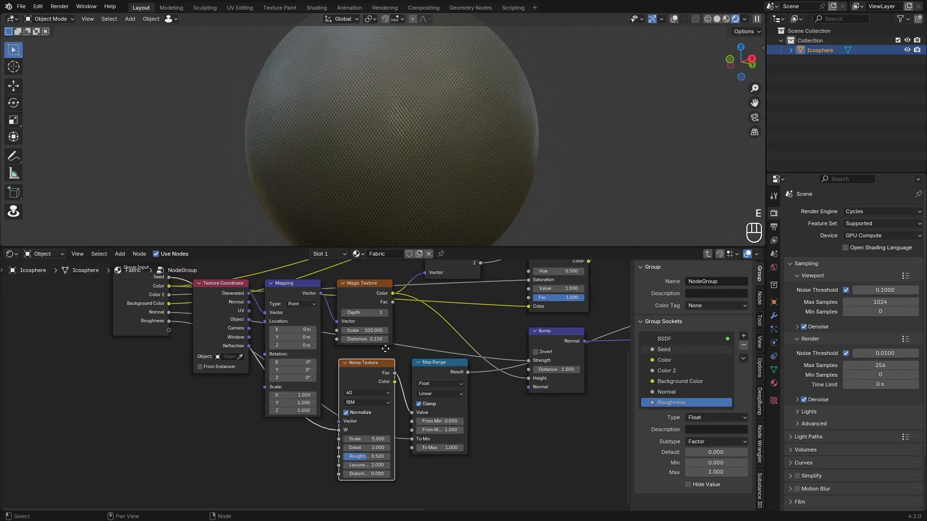
# Step: Expose the Magic Texture's Scale as a group input and place that socket directly beneath Seed
pyautogui.moveTo(386, 348); pyautogui.dragTo(444, 369, button='middle')
pyautogui.scroll(3, 444, 369)
pyautogui.moveTo(382, 346); pyautogui.dragTo(165, 345)
pyautogui.moveTo(667, 414); pyautogui.dragTo(673, 358)
pyautogui.scroll(-2, 250, 396)
pyautogui.moveTo(316, 344); pyautogui.dragTo(274, 382, button='middle')
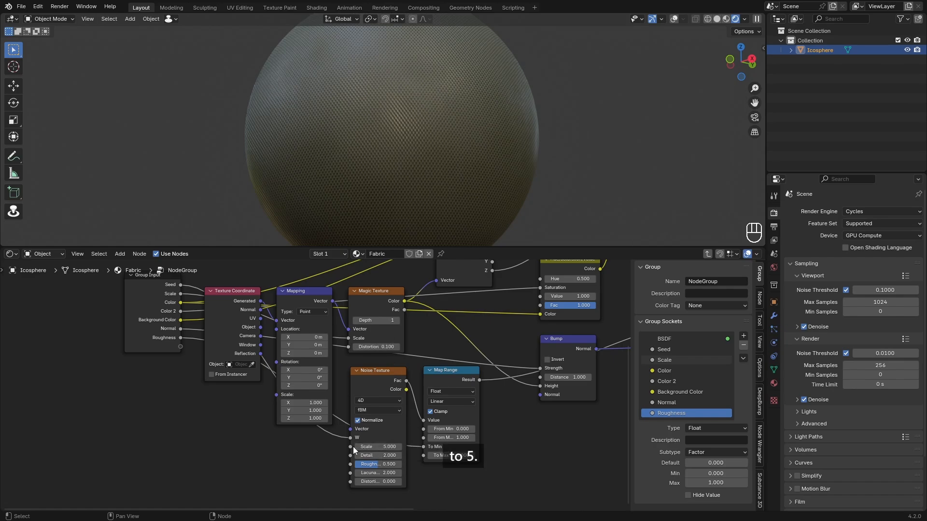
# Step: Add a Math node below the Mapping node, fed by the group's Scale input
pyautogui.moveTo(181, 293); pyautogui.dragTo(281, 468)
pyautogui.write('add')
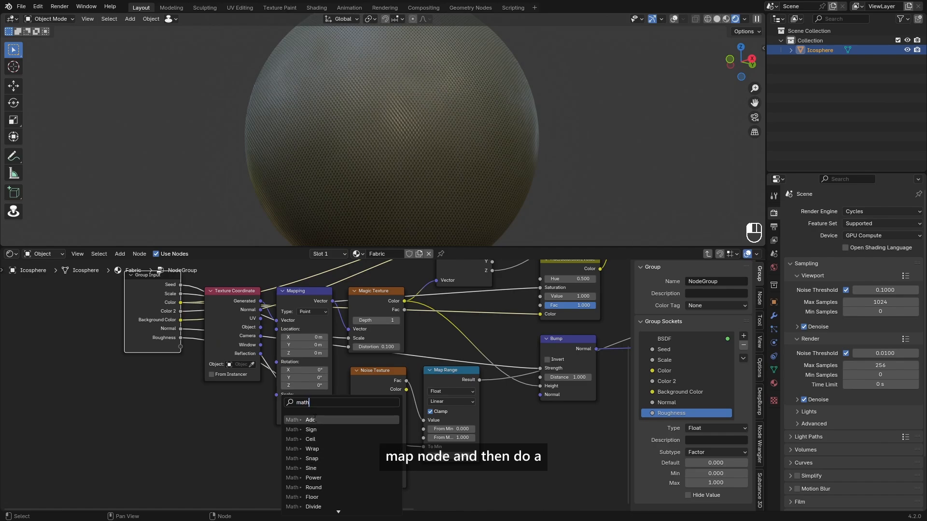
pyautogui.press('Return')
pyautogui.click(297, 464)
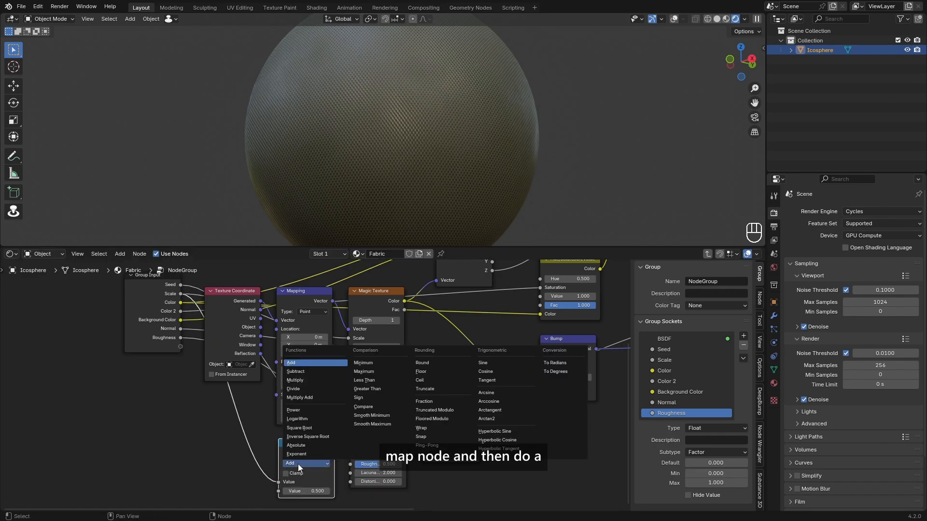
pyautogui.click(254, 437)
pyautogui.moveTo(254, 436); pyautogui.dragTo(257, 435, button='middle')
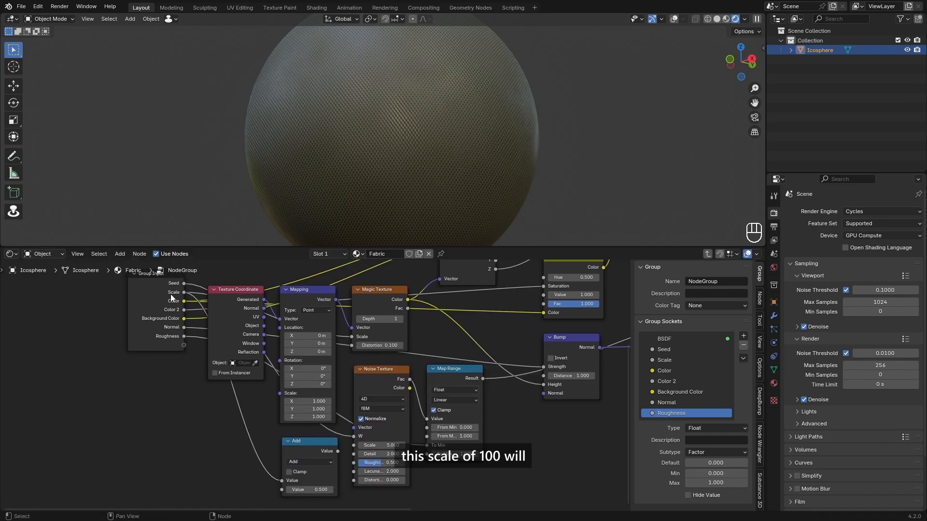
pyautogui.moveTo(326, 421); pyautogui.dragTo(336, 393, button='middle')
pyautogui.scroll(2, 336, 393)
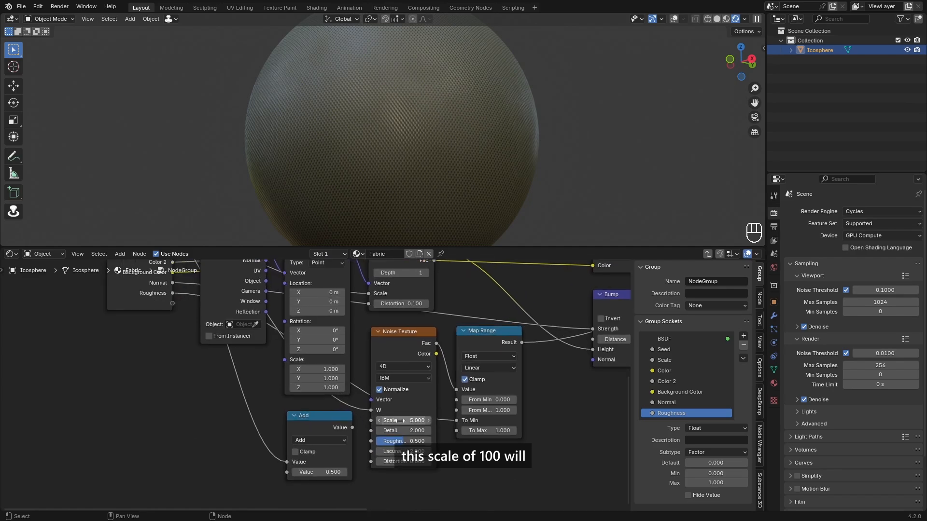
# Step: Set the Math node to Divide by 20 and connect its output to the Noise Texture's Scale
pyautogui.click(318, 441)
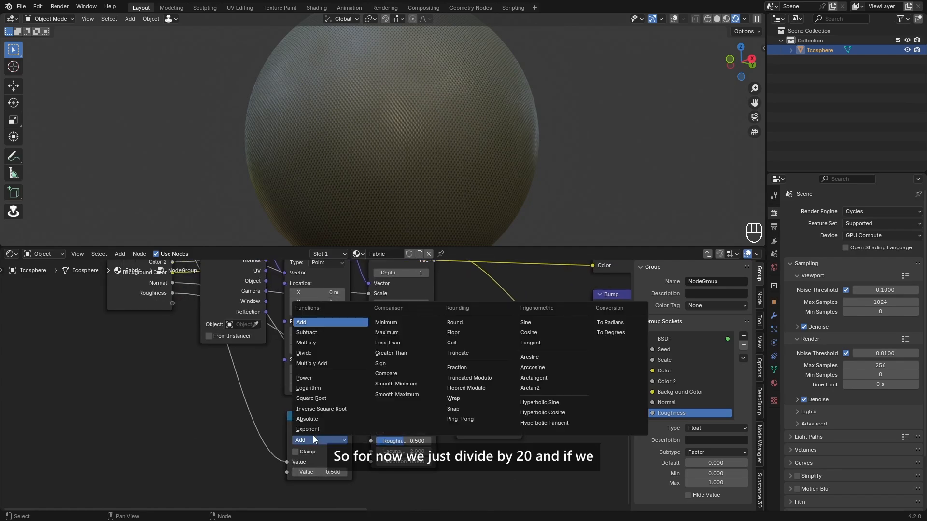
pyautogui.click(309, 353)
pyautogui.click(325, 472)
pyautogui.write('20')
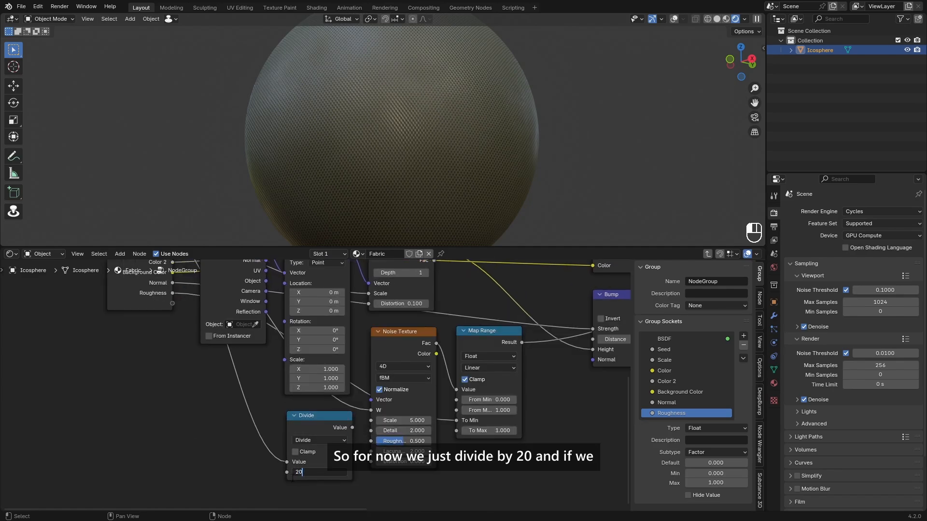
pyautogui.press('Return')
pyautogui.moveTo(352, 428); pyautogui.dragTo(374, 419)
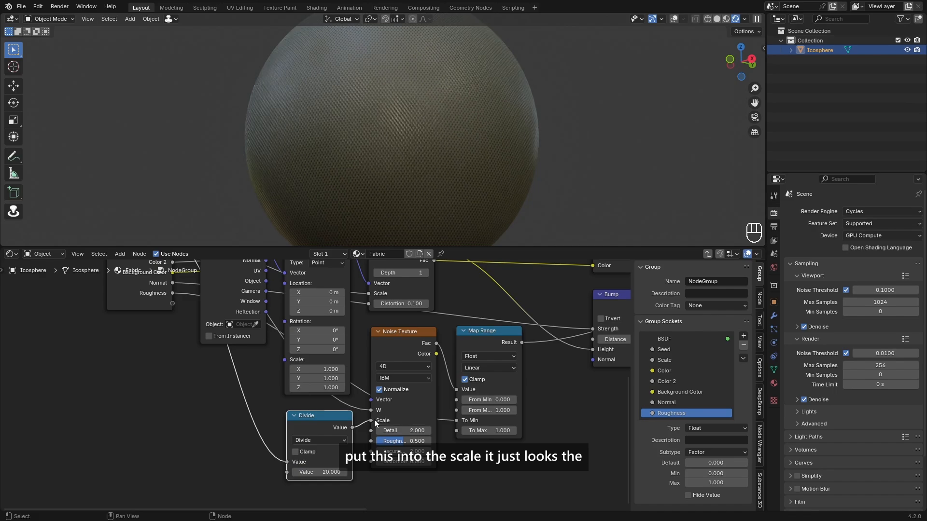
# Step: Leave the node group and test its Scale value on the fabric, restoring it to 100
pyautogui.press('Tab')
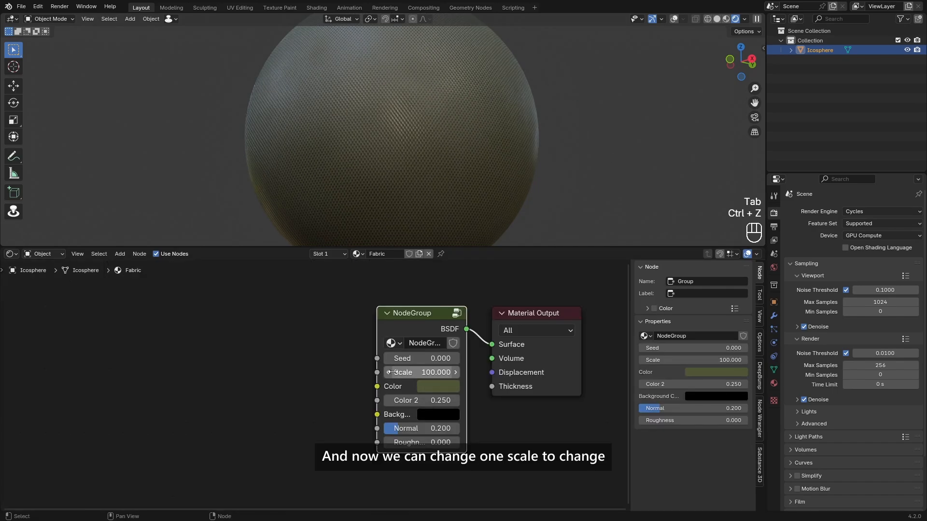
pyautogui.moveTo(419, 373); pyautogui.dragTo(389, 373)
# Step: Rename the node group Fabric and give it a fake user so it is kept in the file
pyautogui.doubleClick(433, 343)
pyautogui.write('Fab')
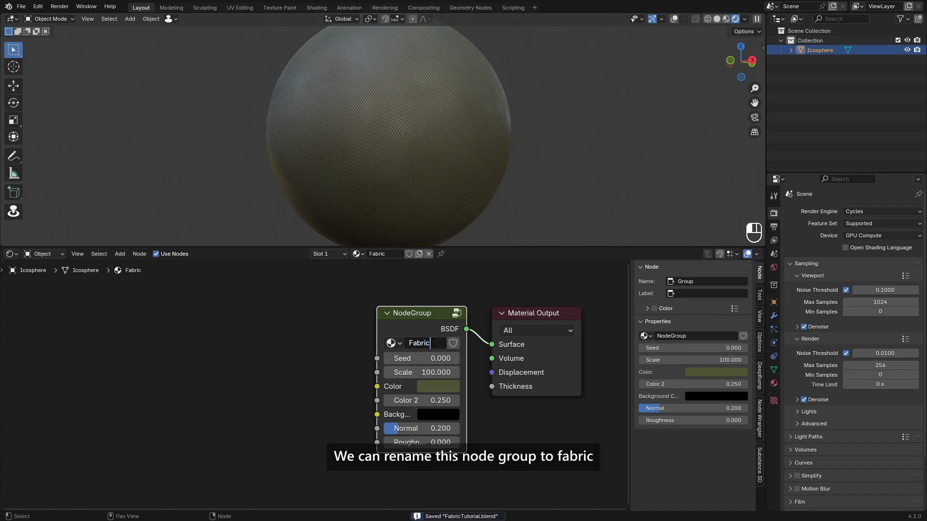
pyautogui.write('ric')
pyautogui.press('Return')
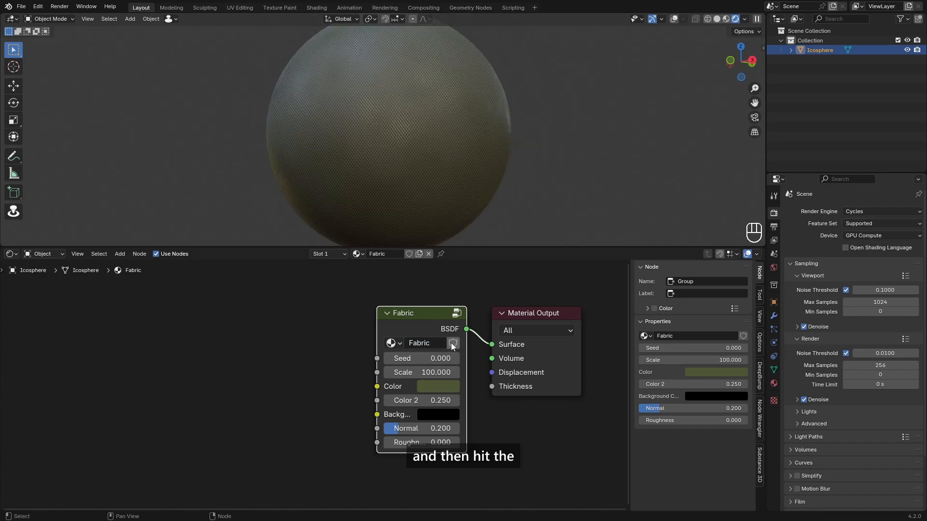
pyautogui.click(452, 343)
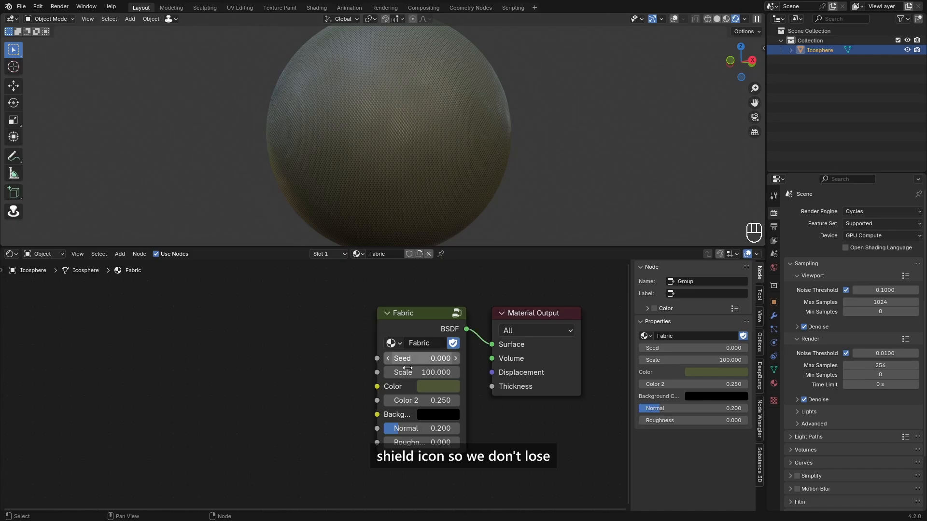